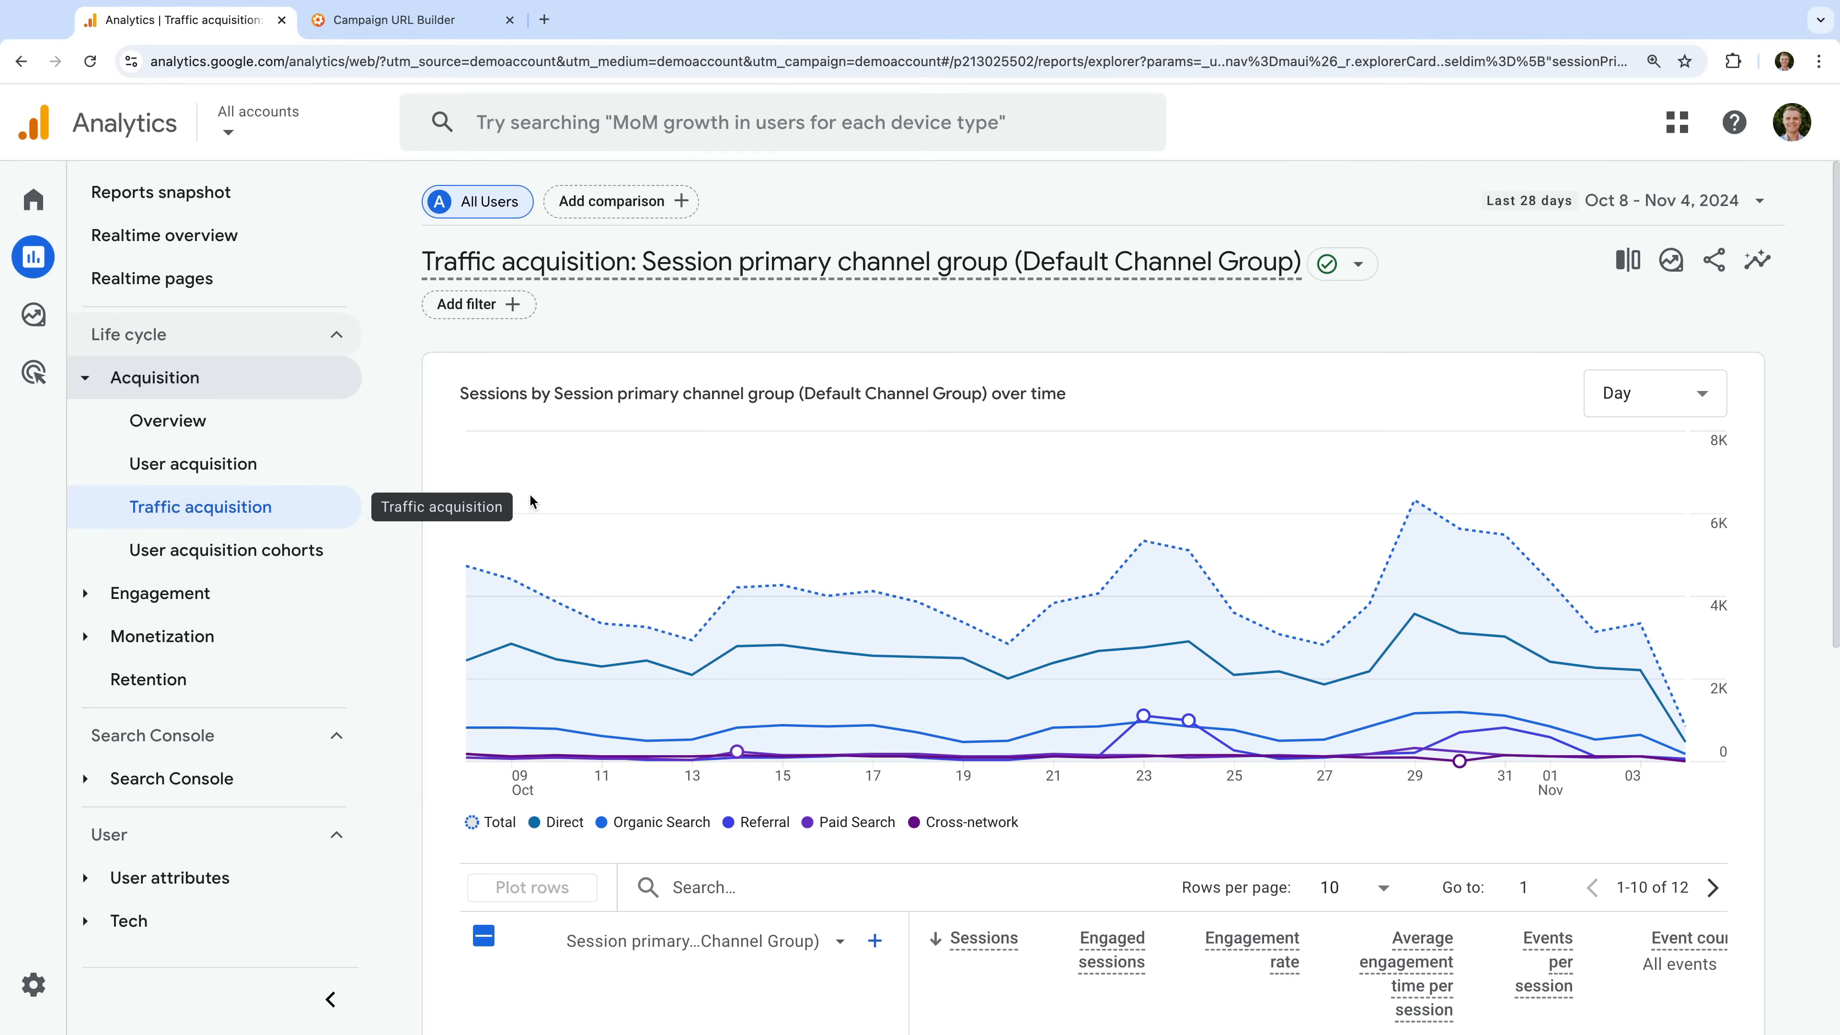
- Change the traffic acquisition table's primary dimension to Session source / medium
{"action": "scroll", "coordinate": [539, 493], "scroll_direction": "down", "scroll_amount": 4}
{"action": "scroll", "coordinate": [539, 500], "scroll_direction": "down", "scroll_amount": 1}
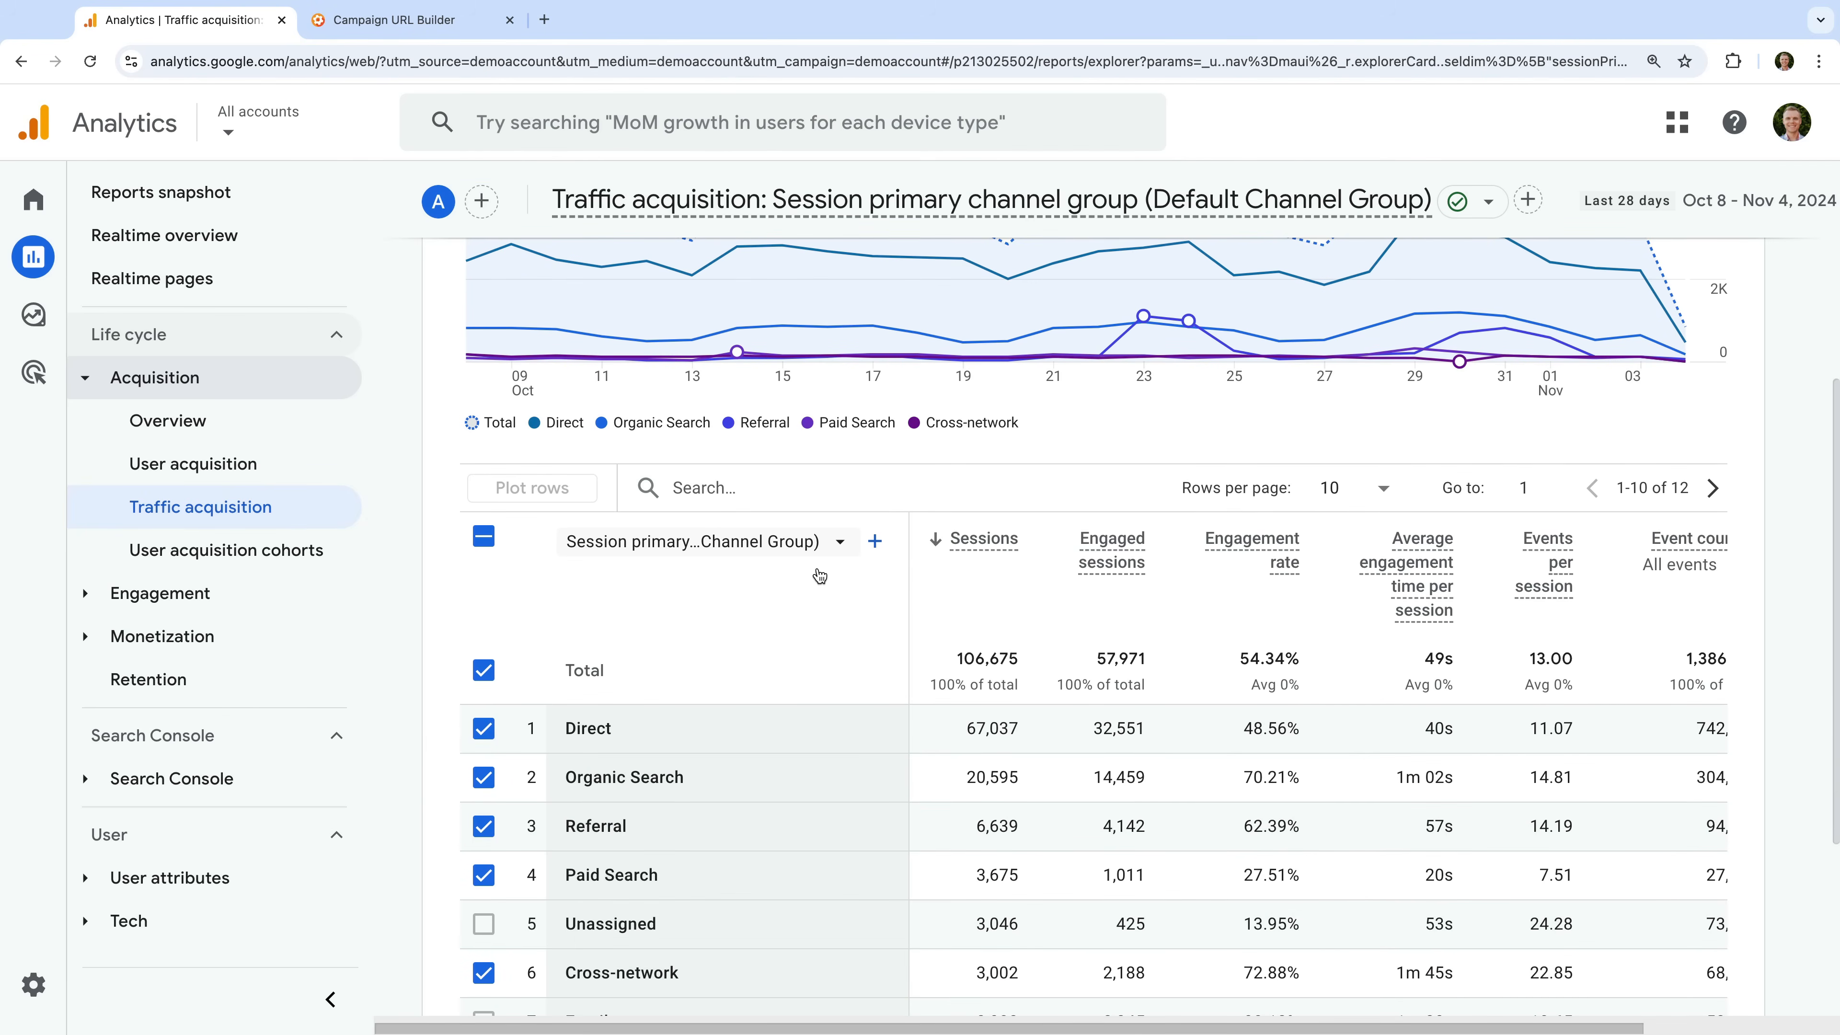
{"action": "left_click", "coordinate": [797, 546]}
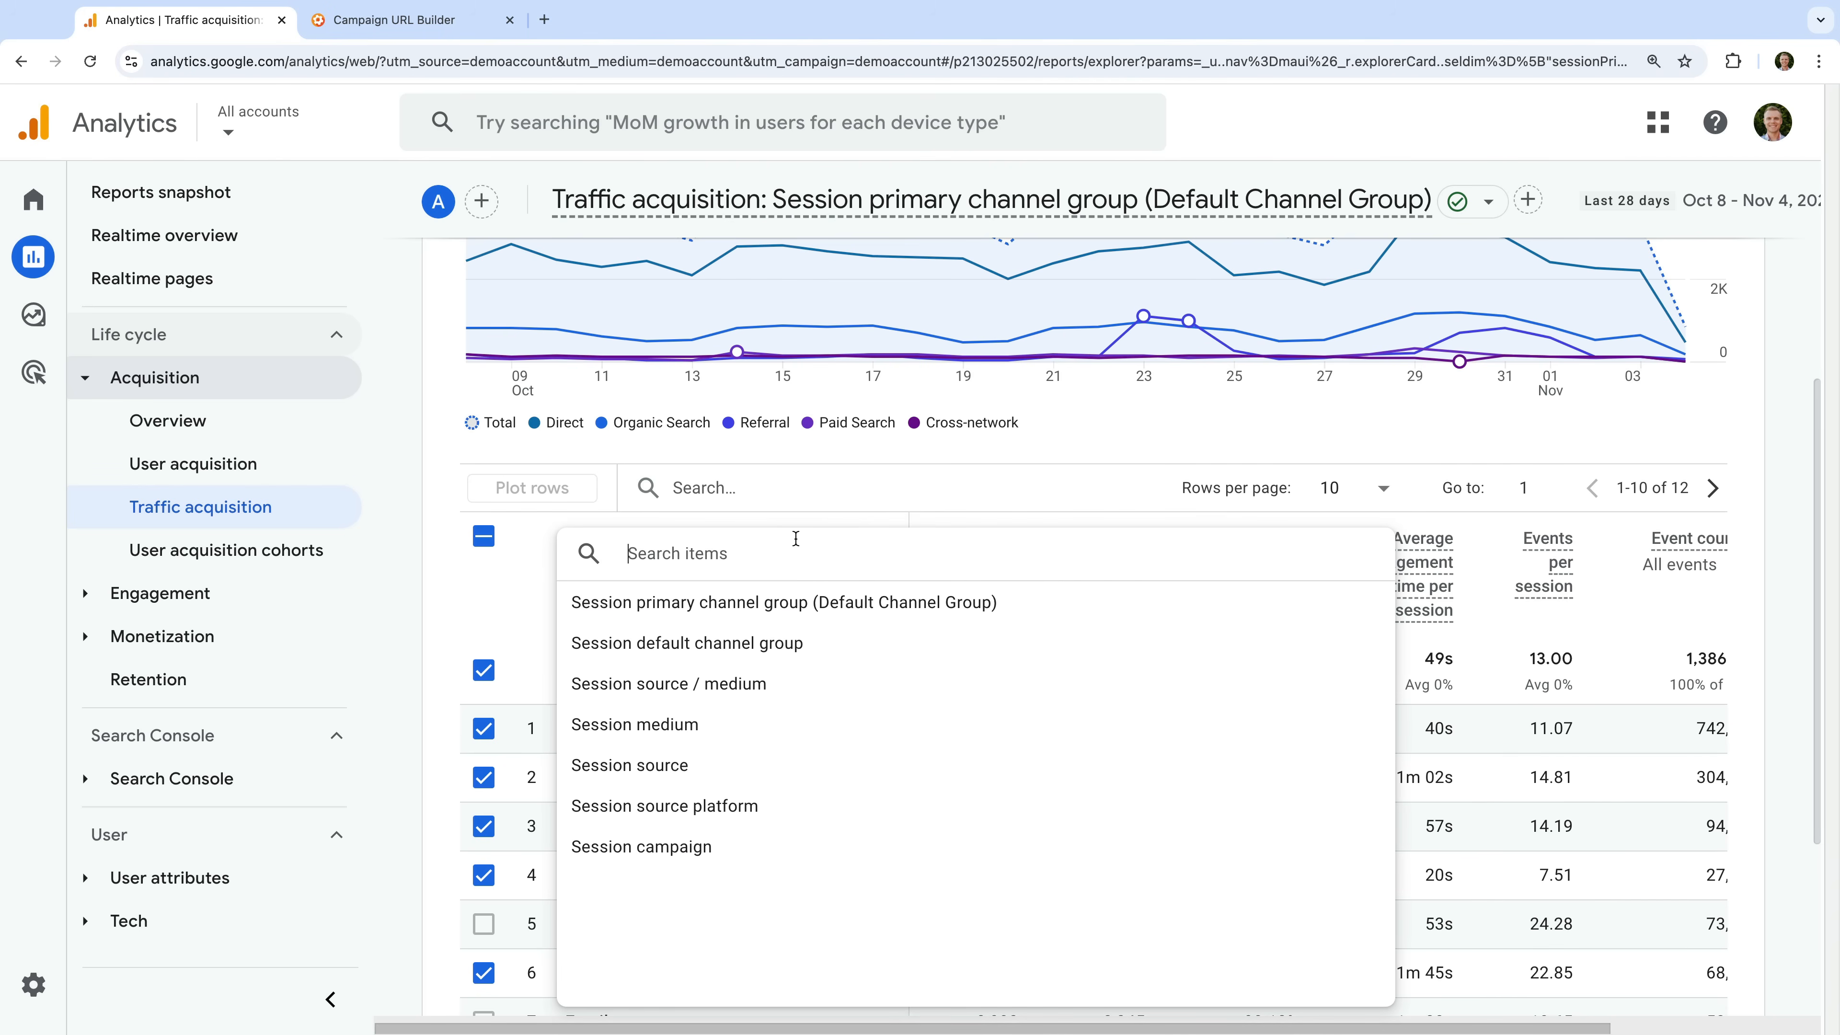
{"action": "left_click", "coordinate": [699, 694]}
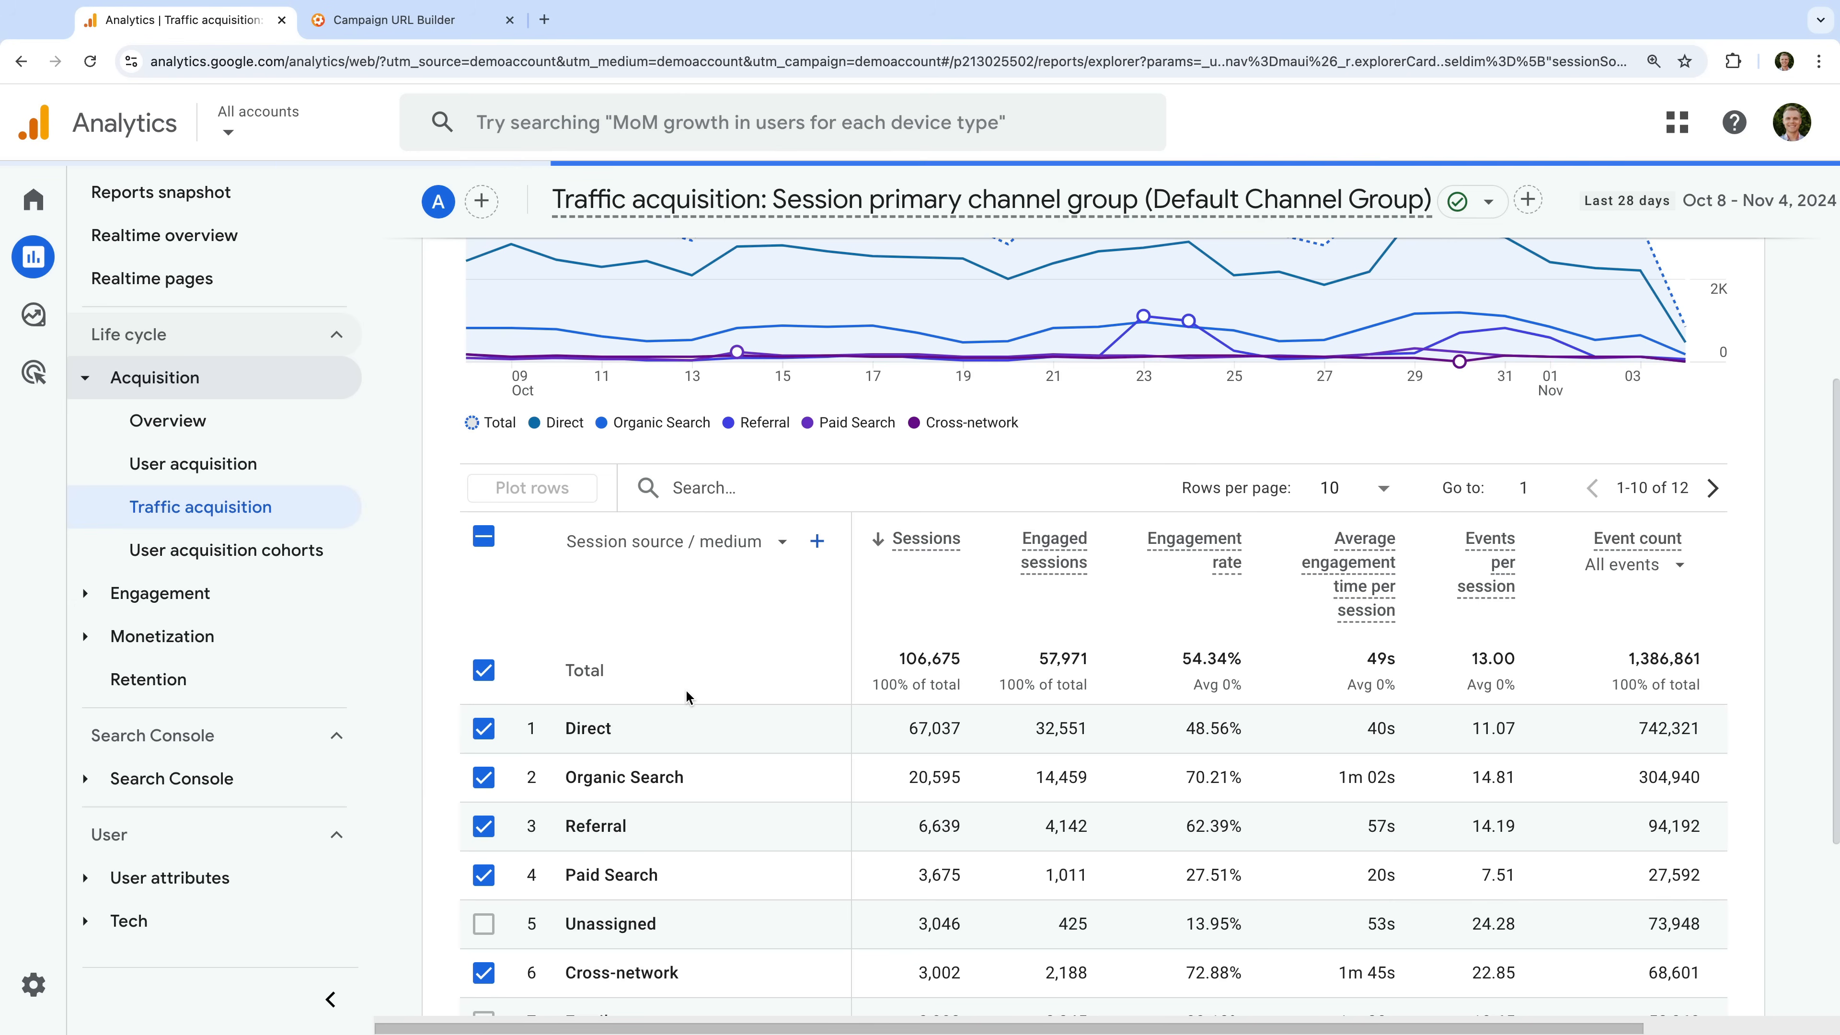
- Add Session campaign as a secondary dimension to the traffic acquisition table
{"action": "scroll", "coordinate": [686, 689], "scroll_direction": "down", "scroll_amount": 2}
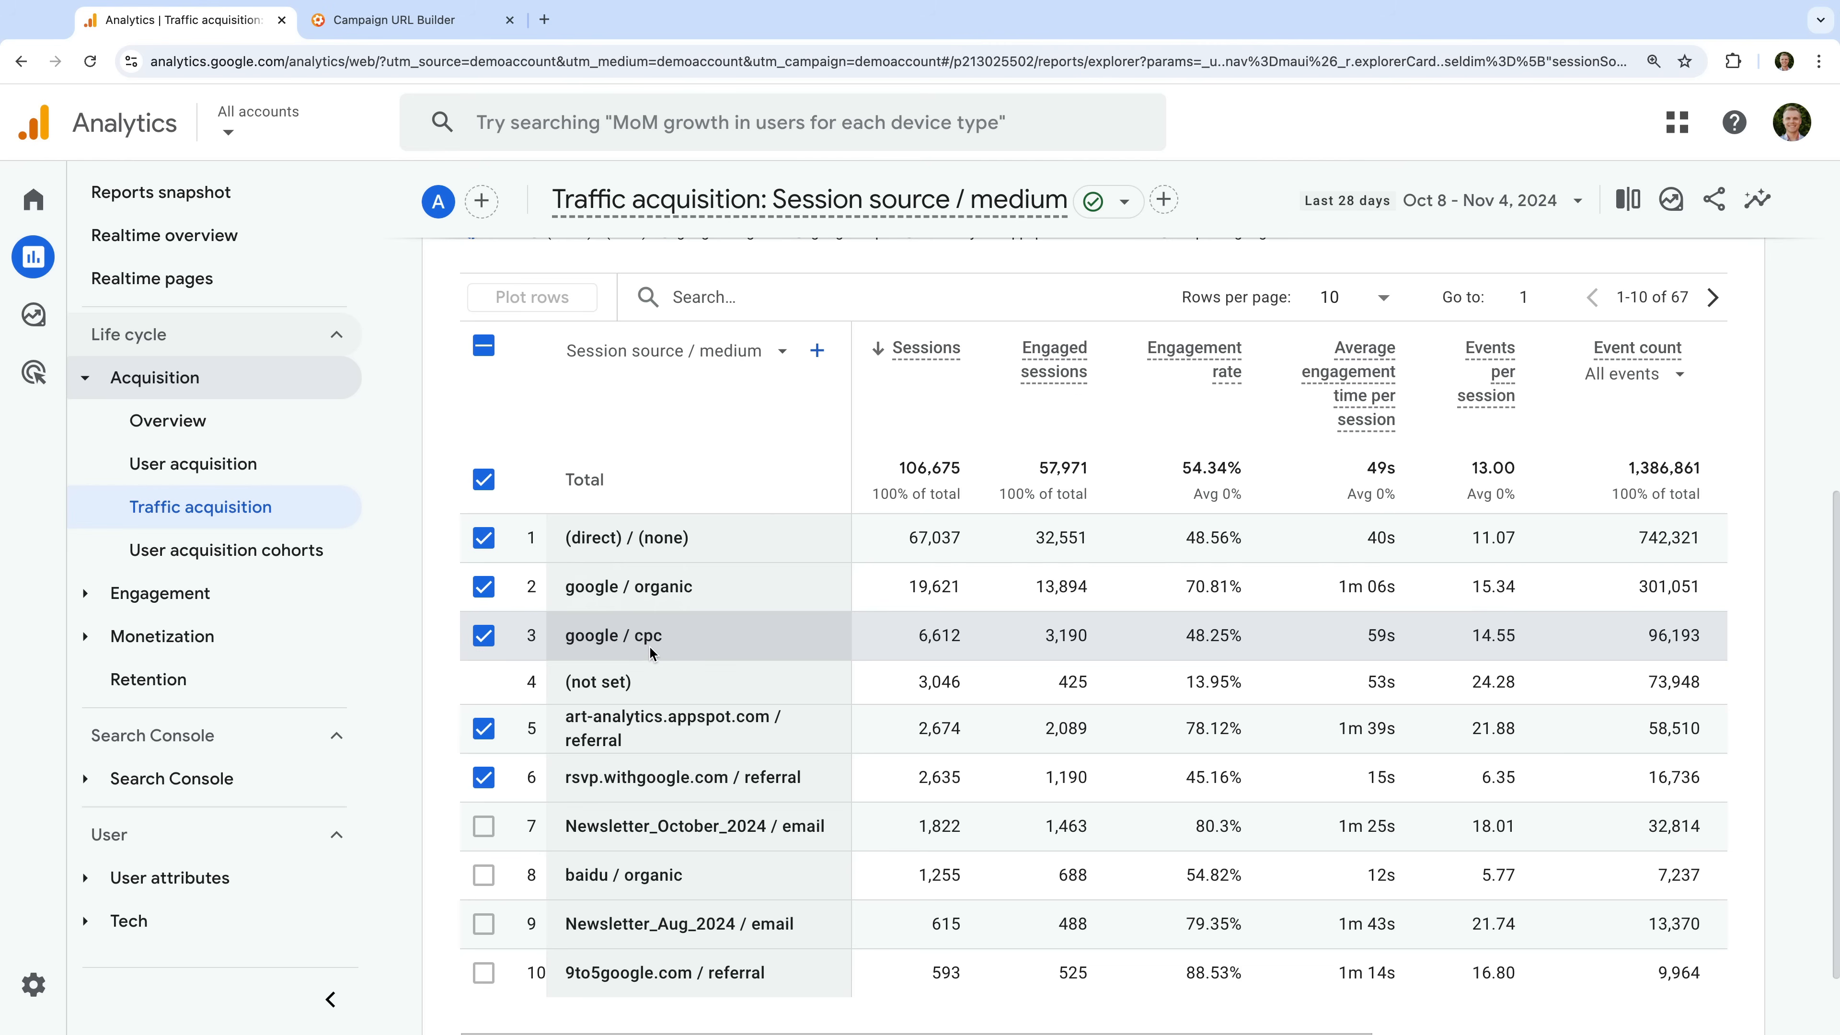
{"action": "left_click", "coordinate": [818, 353]}
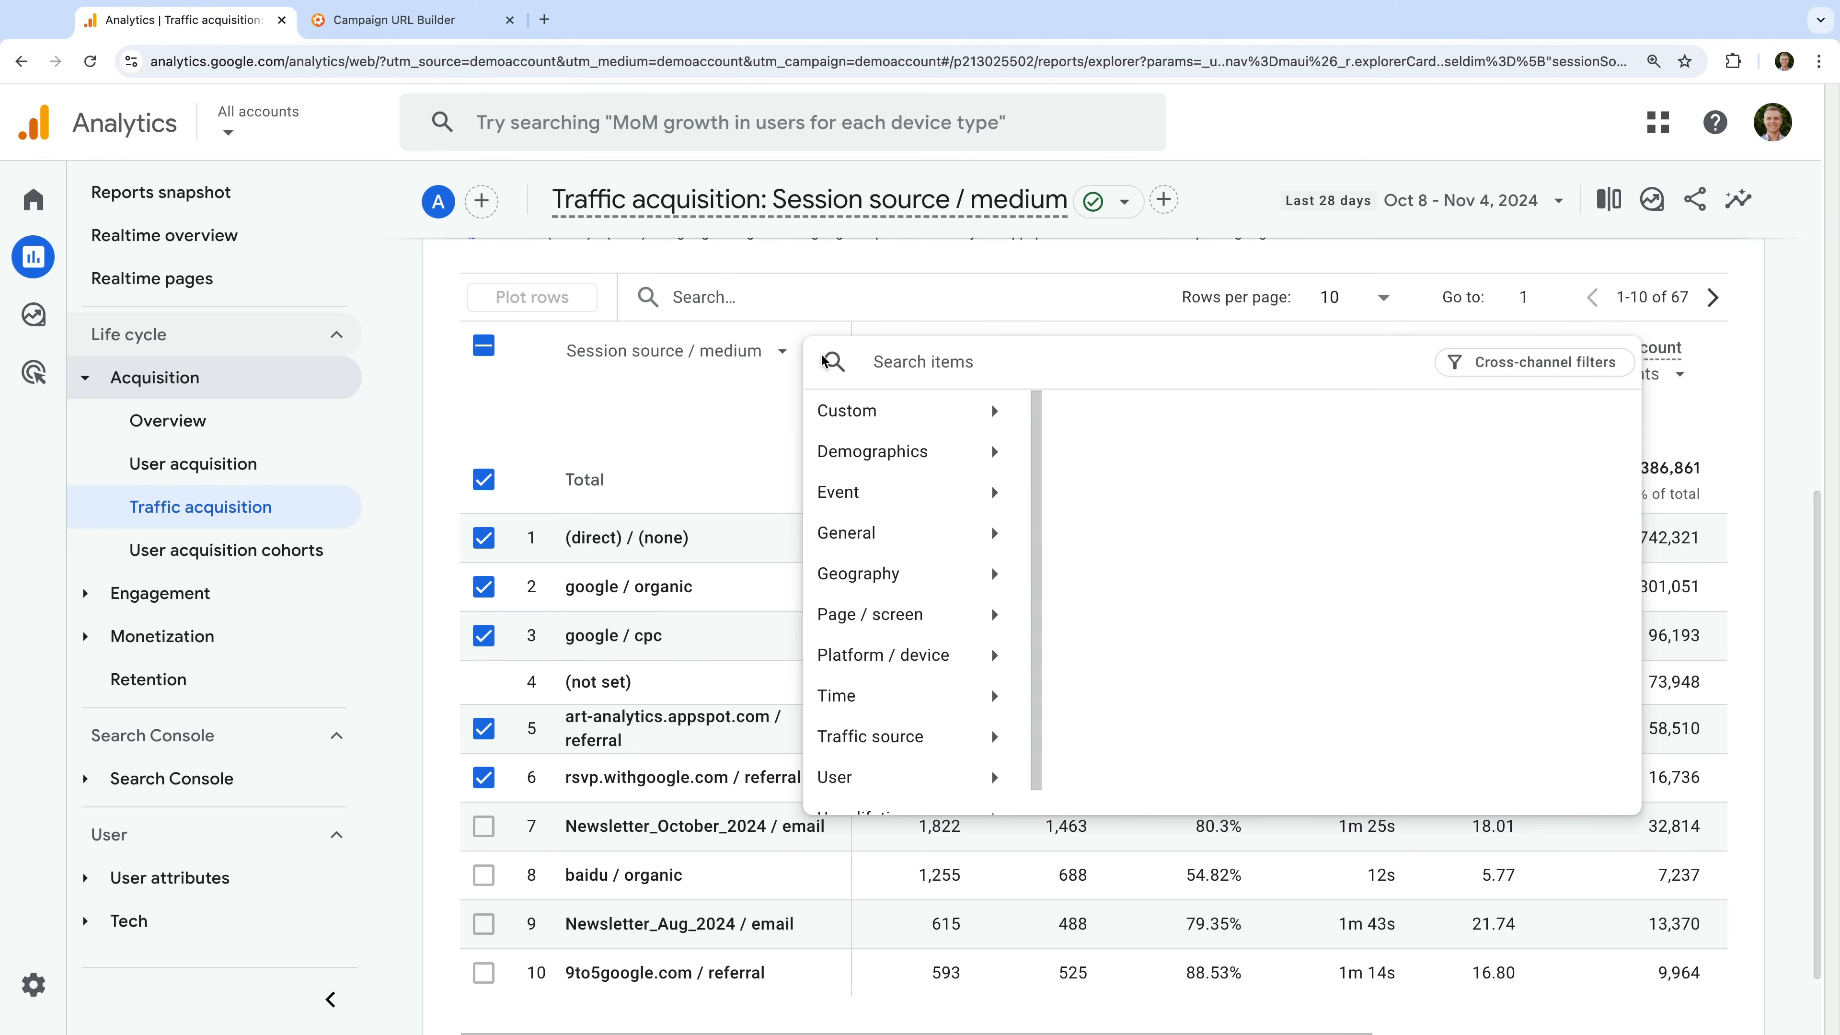
{"action": "type", "text": "ses"}
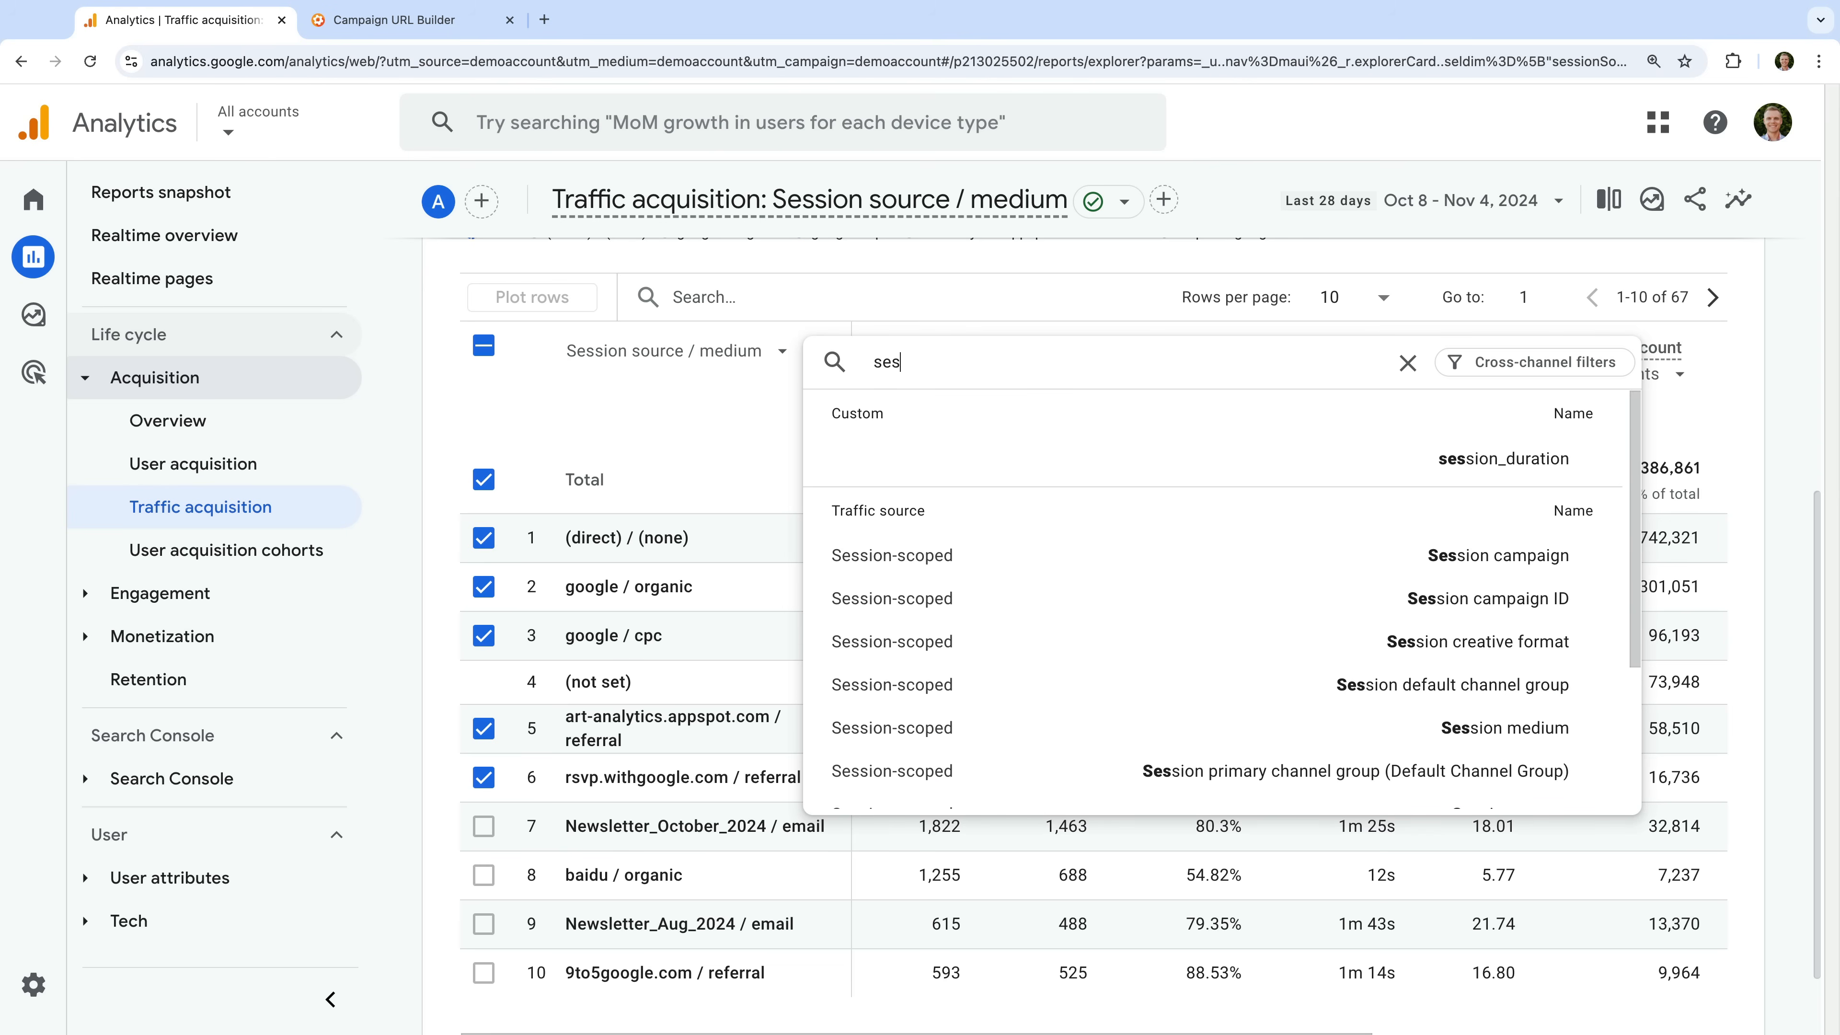
{"action": "type", "text": "sion campaign"}
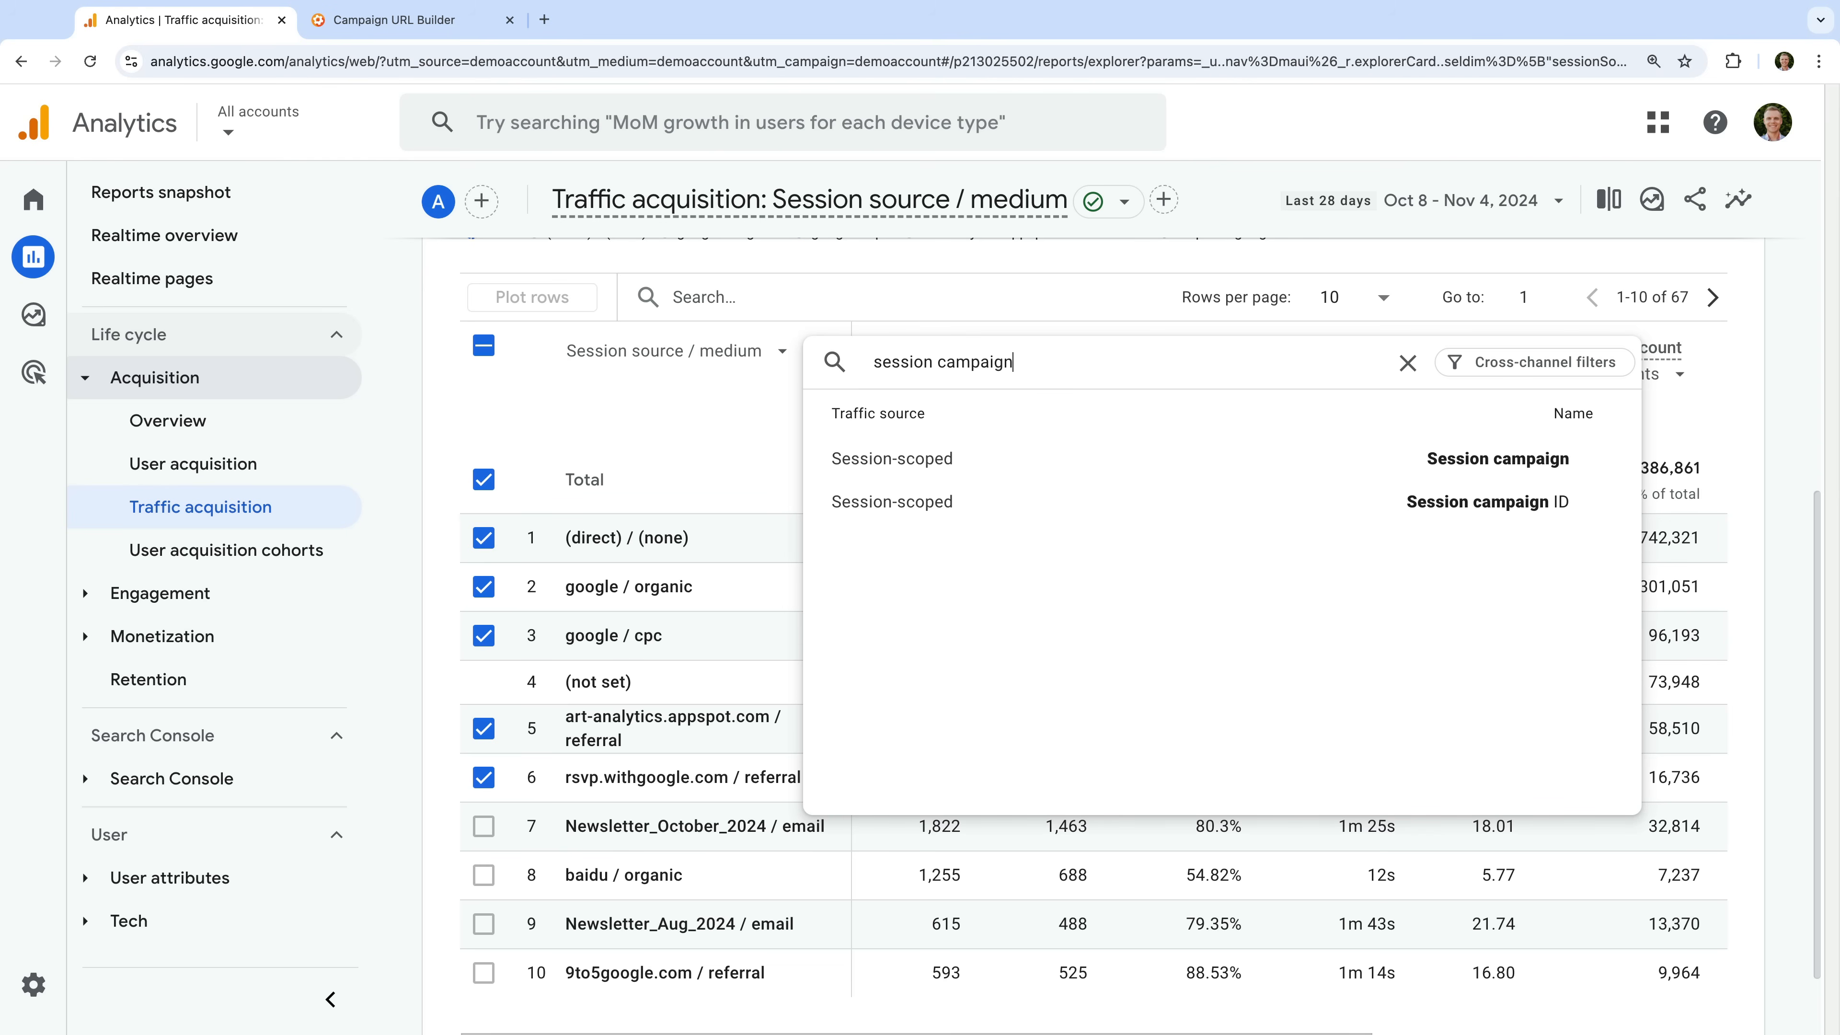
{"action": "left_click", "coordinate": [999, 457]}
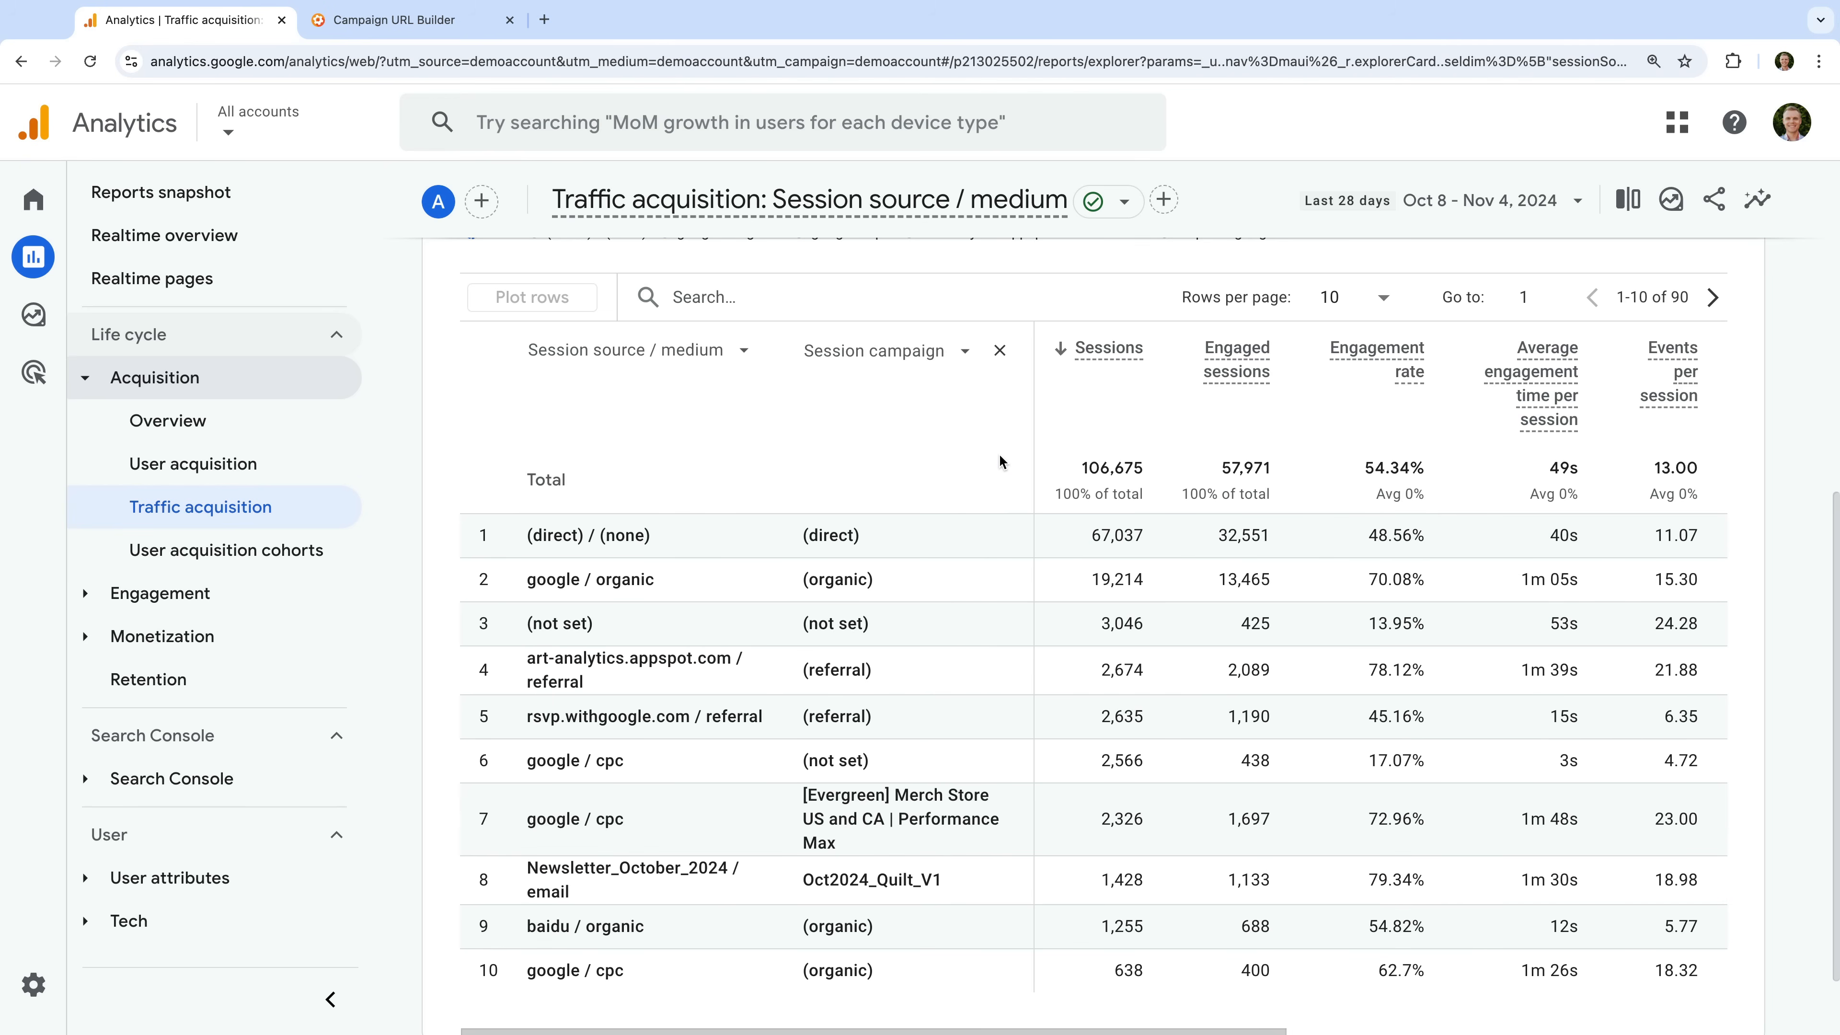
{"action": "scroll", "coordinate": [968, 472], "scroll_direction": "down", "scroll_amount": 2}
{"action": "scroll", "coordinate": [968, 472], "scroll_direction": "down", "scroll_amount": 1}
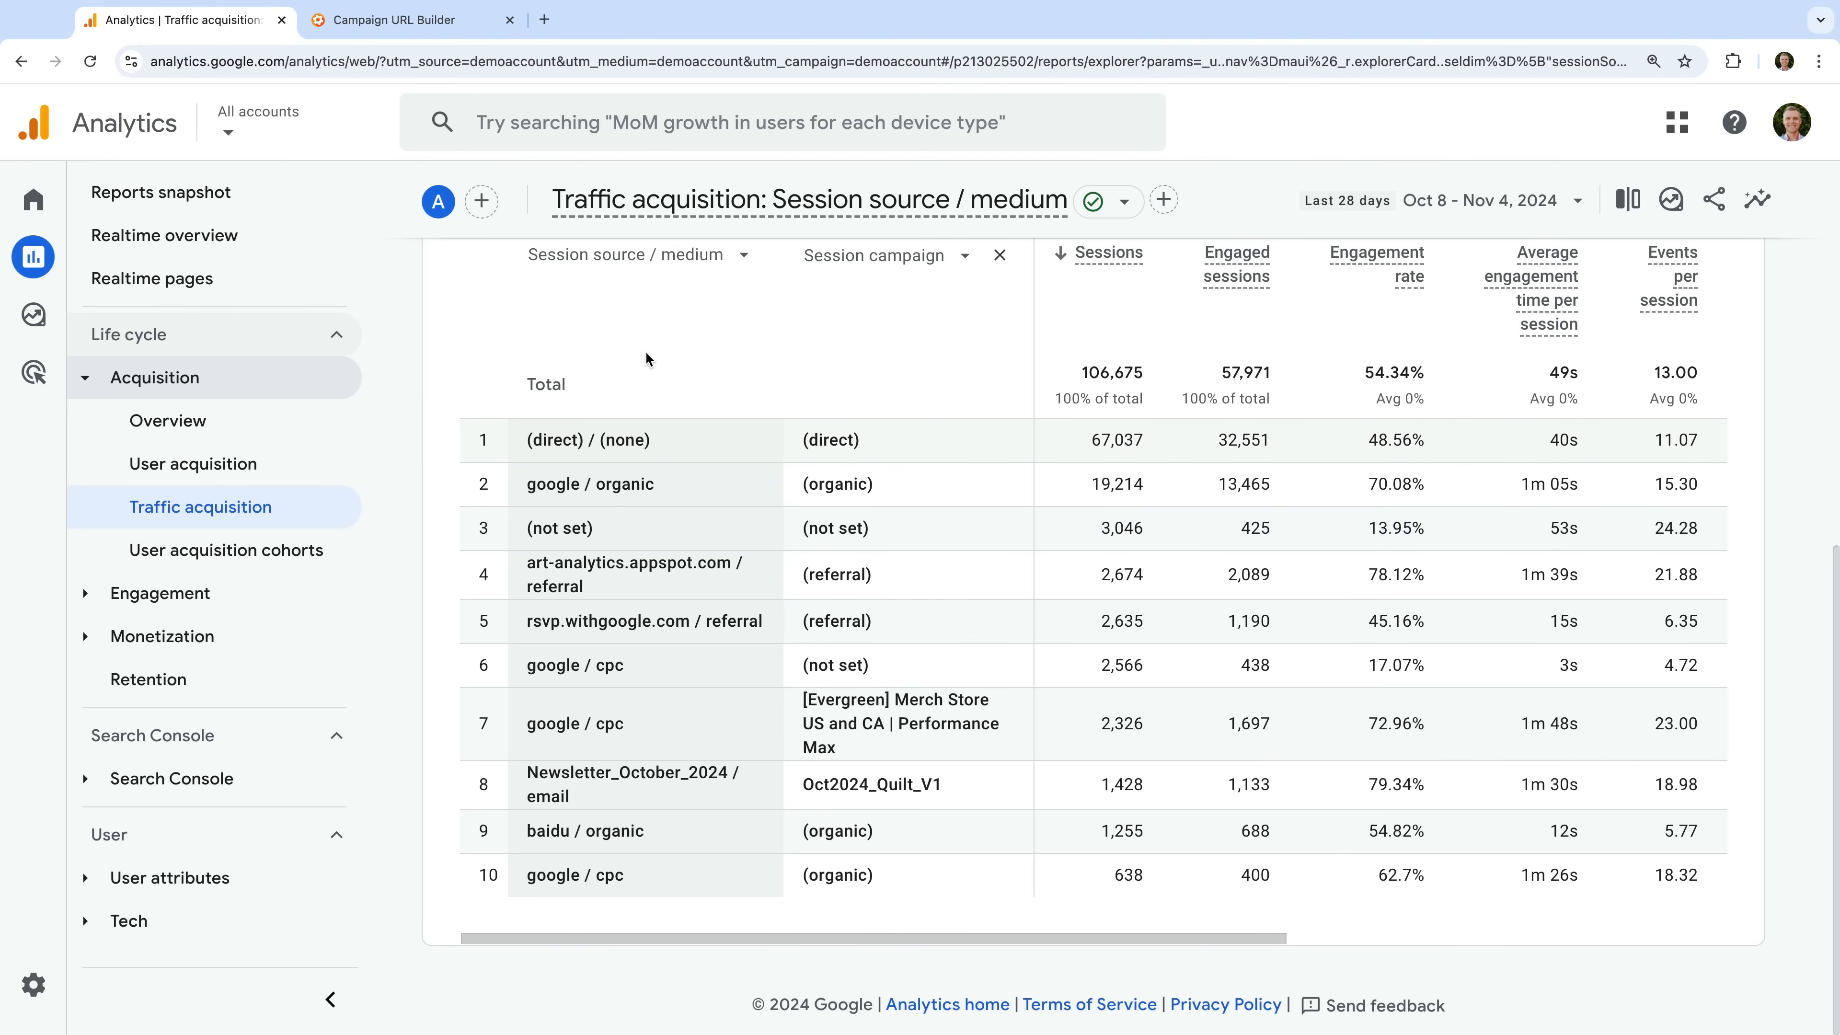
{"action": "left_click", "coordinate": [483, 27]}
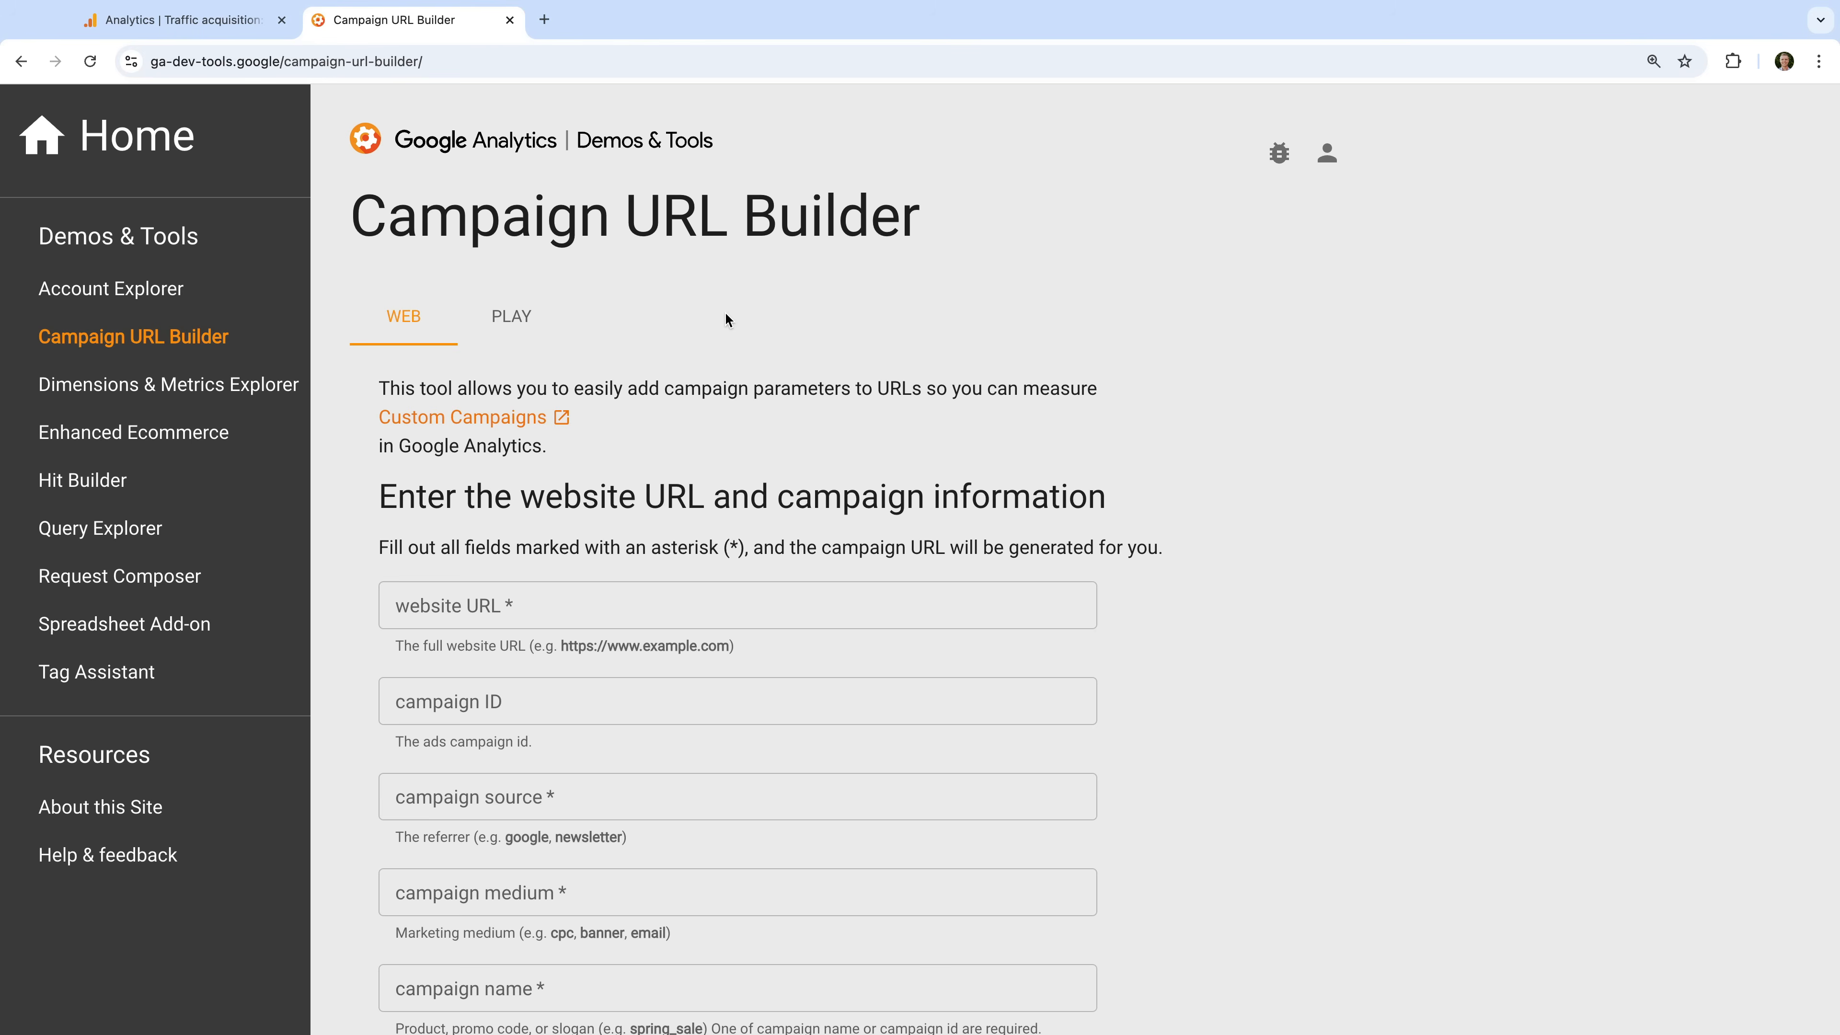
{"action": "scroll", "coordinate": [726, 316], "scroll_direction": "down", "scroll_amount": 3}
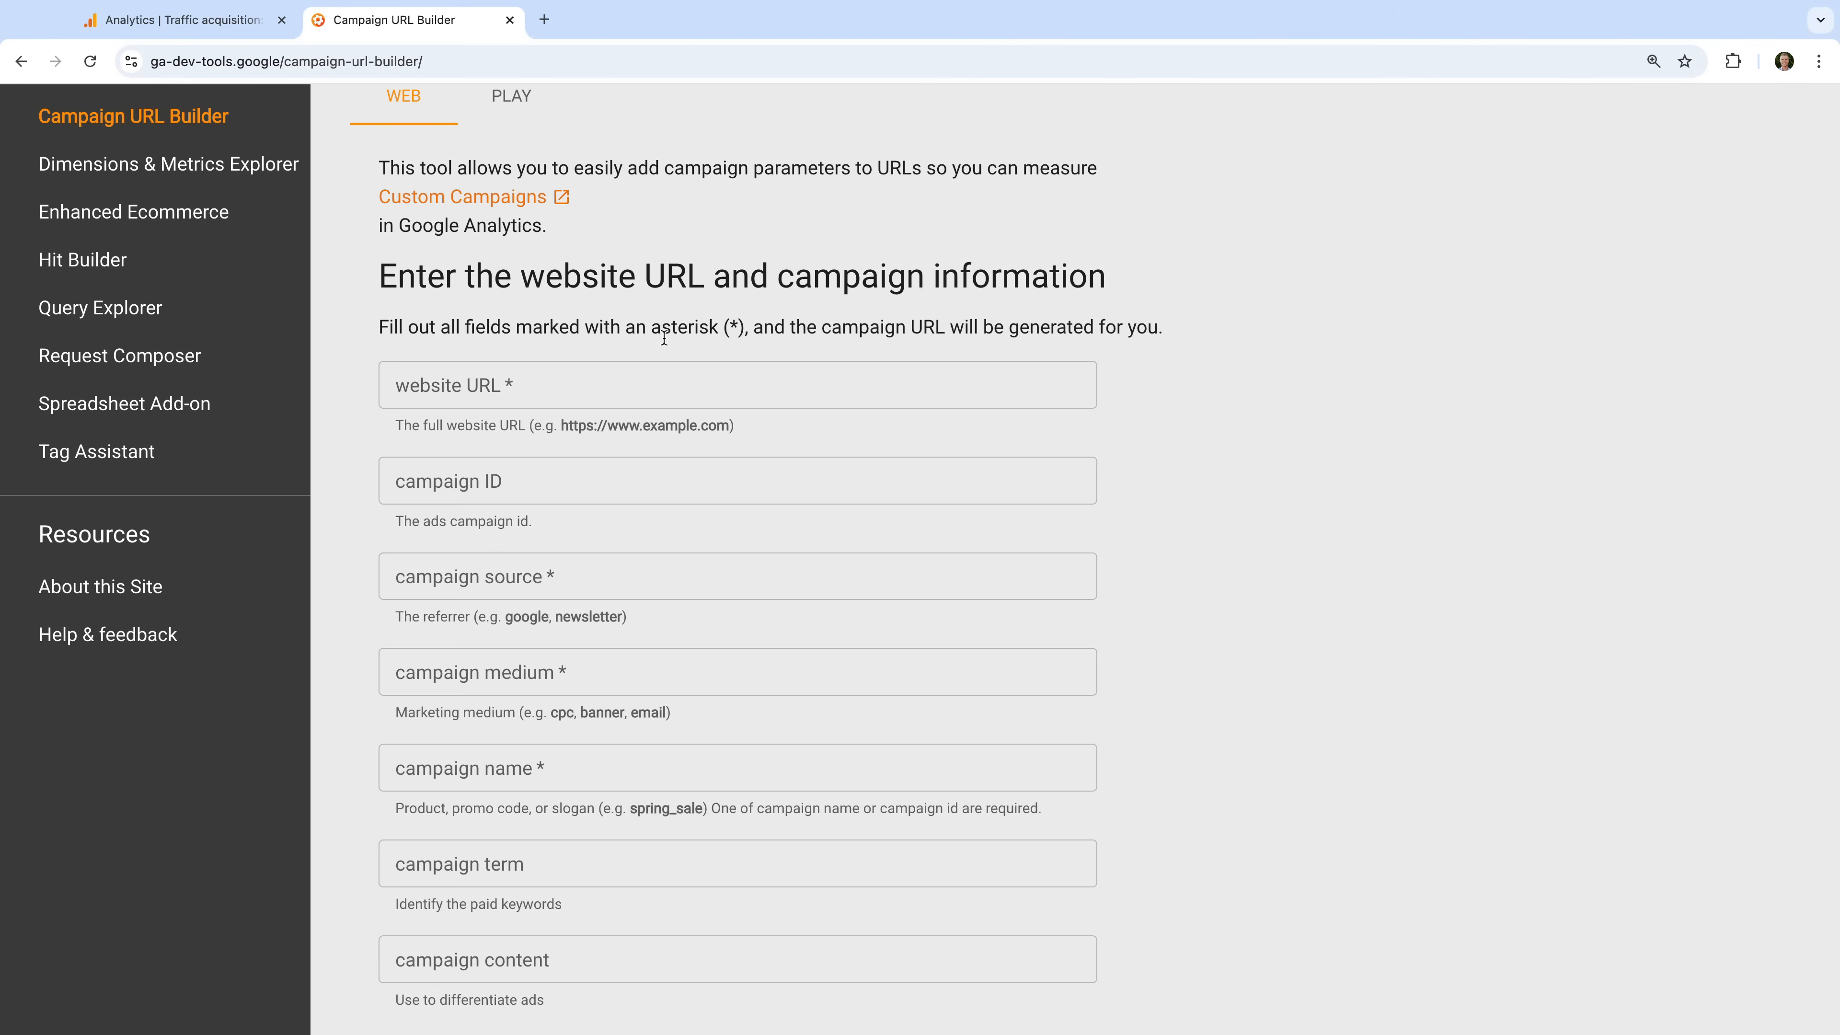
{"action": "left_click", "coordinate": [595, 380]}
{"action": "type", "text": "https"}
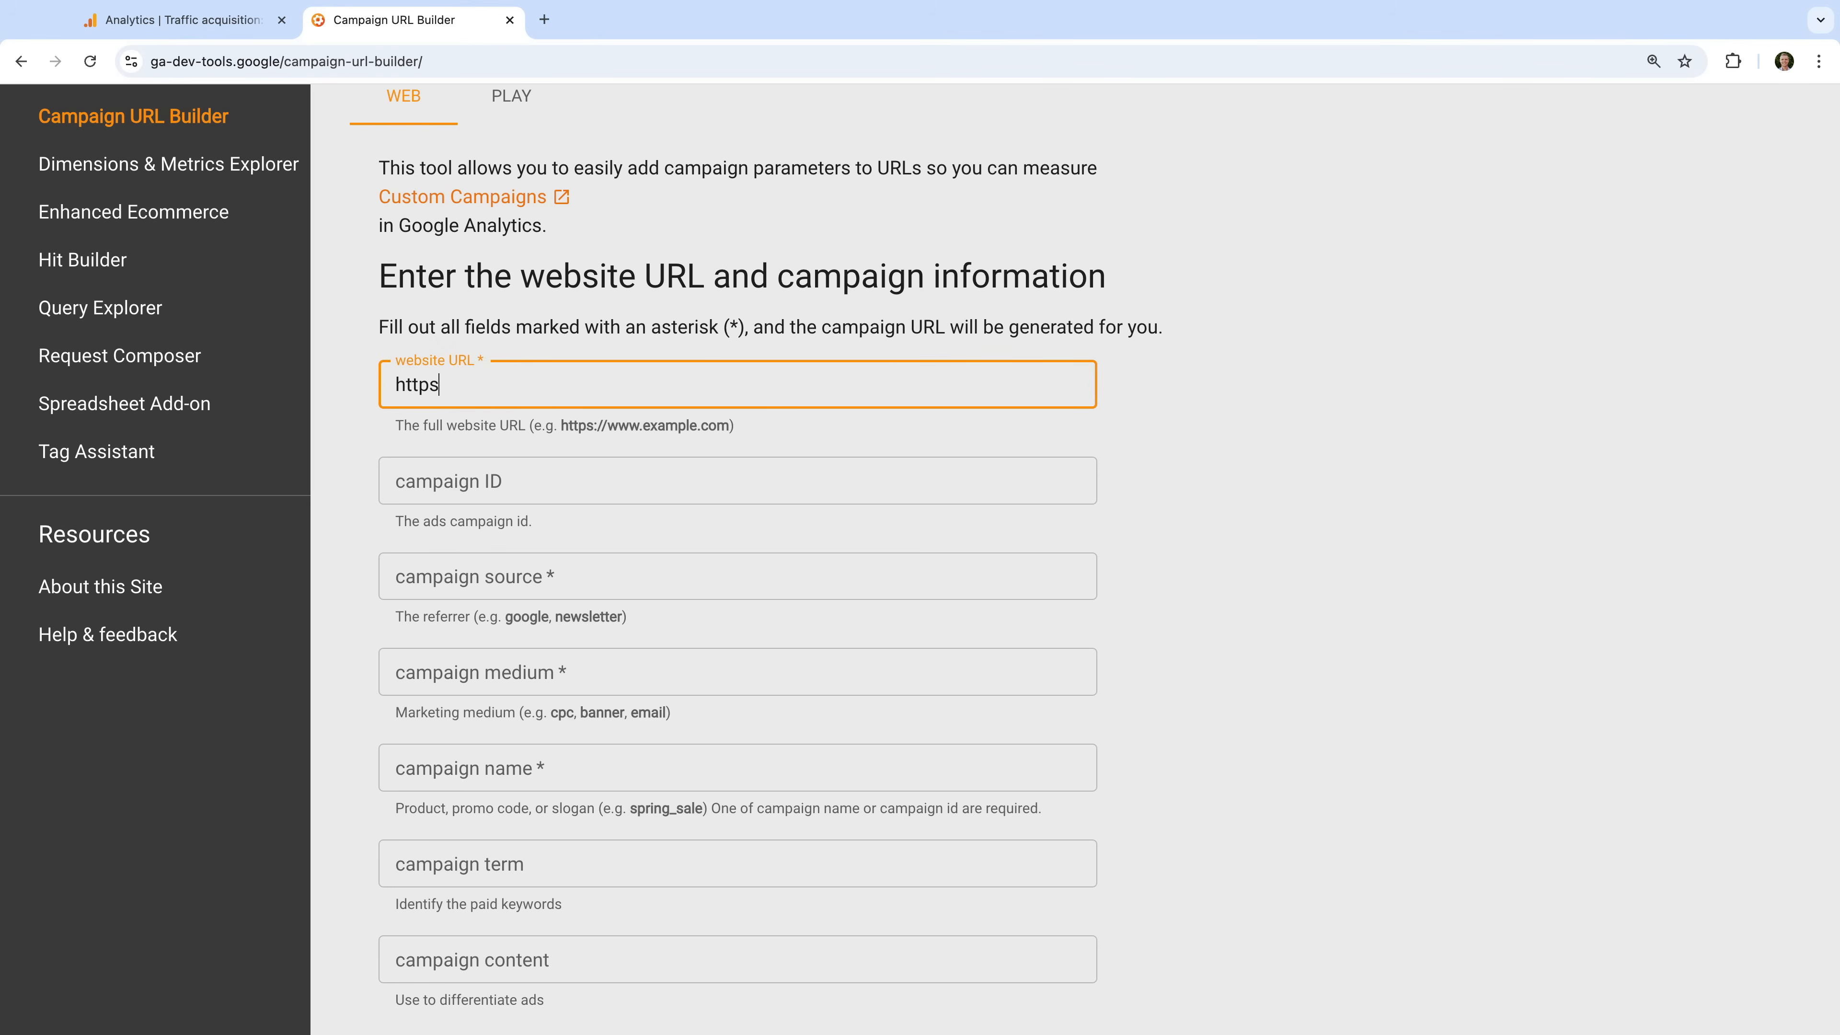
{"action": "type", "text": "://www.lovesdata.com/"}
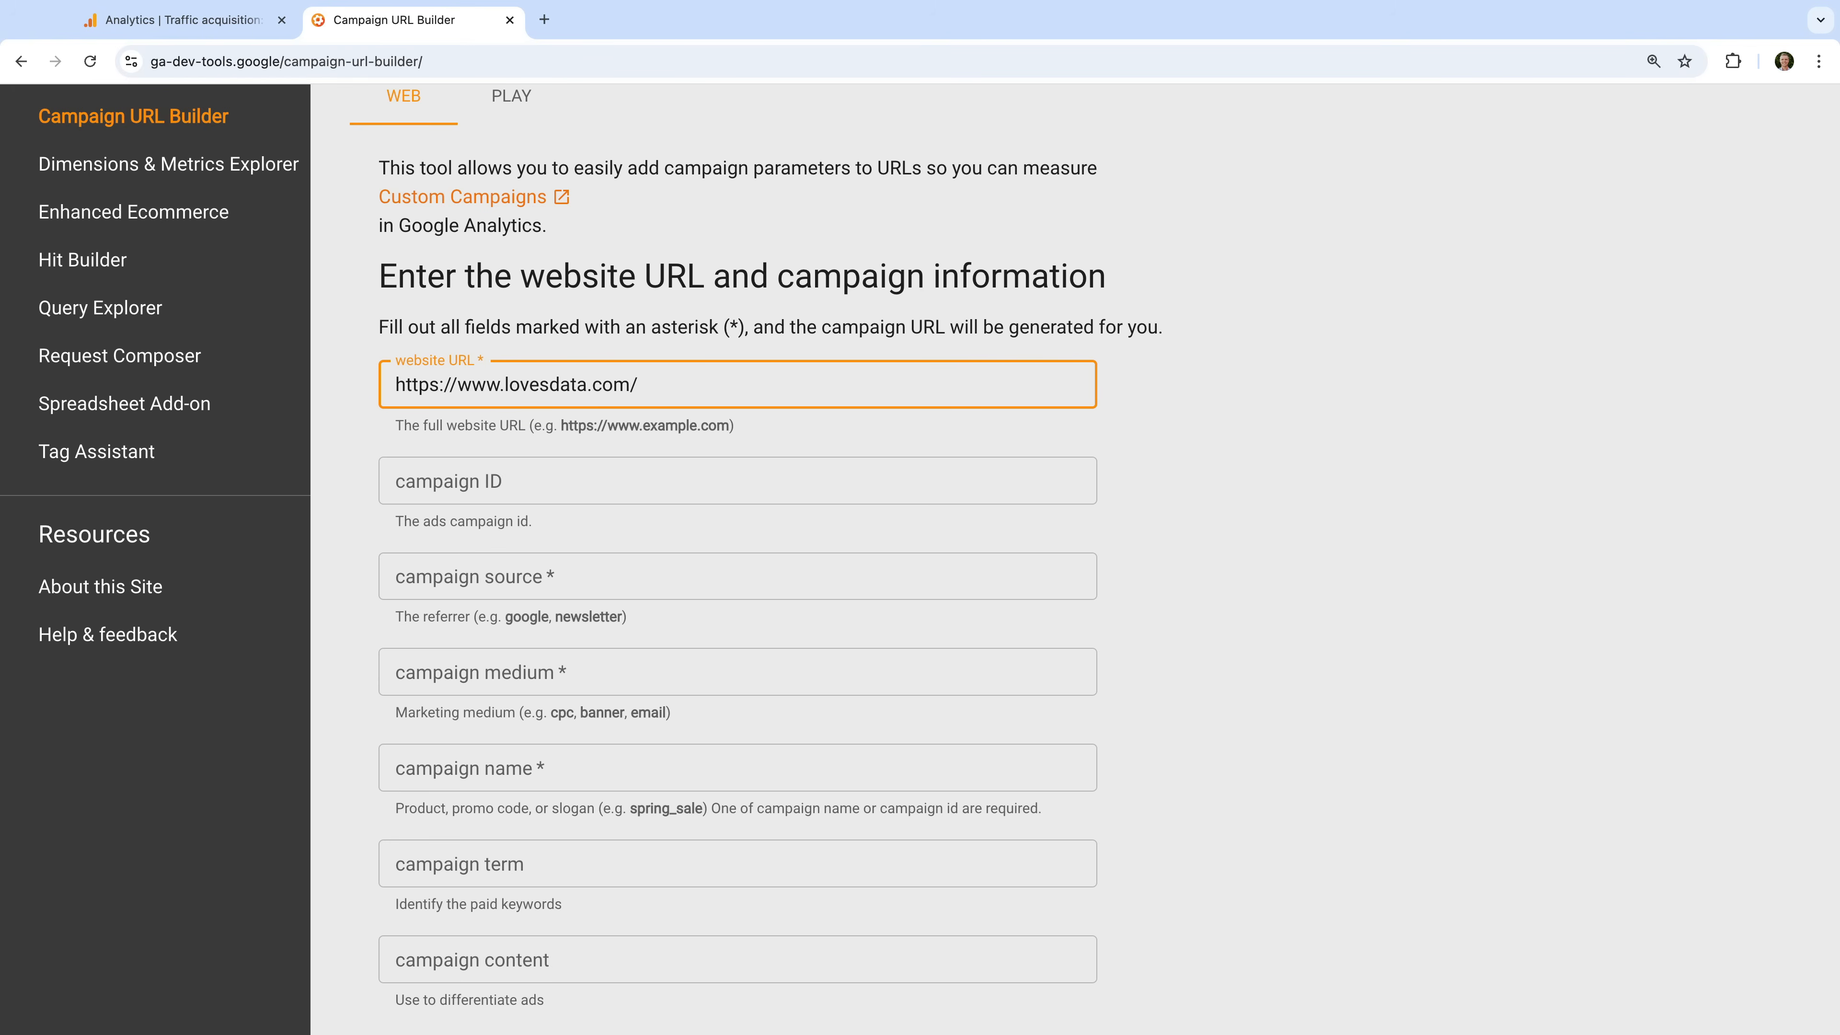
{"action": "type", "text": "courses"}
- Set the campaign source to "linkedin.com" and the campaign medium to "paid"
{"action": "left_click", "coordinate": [540, 588]}
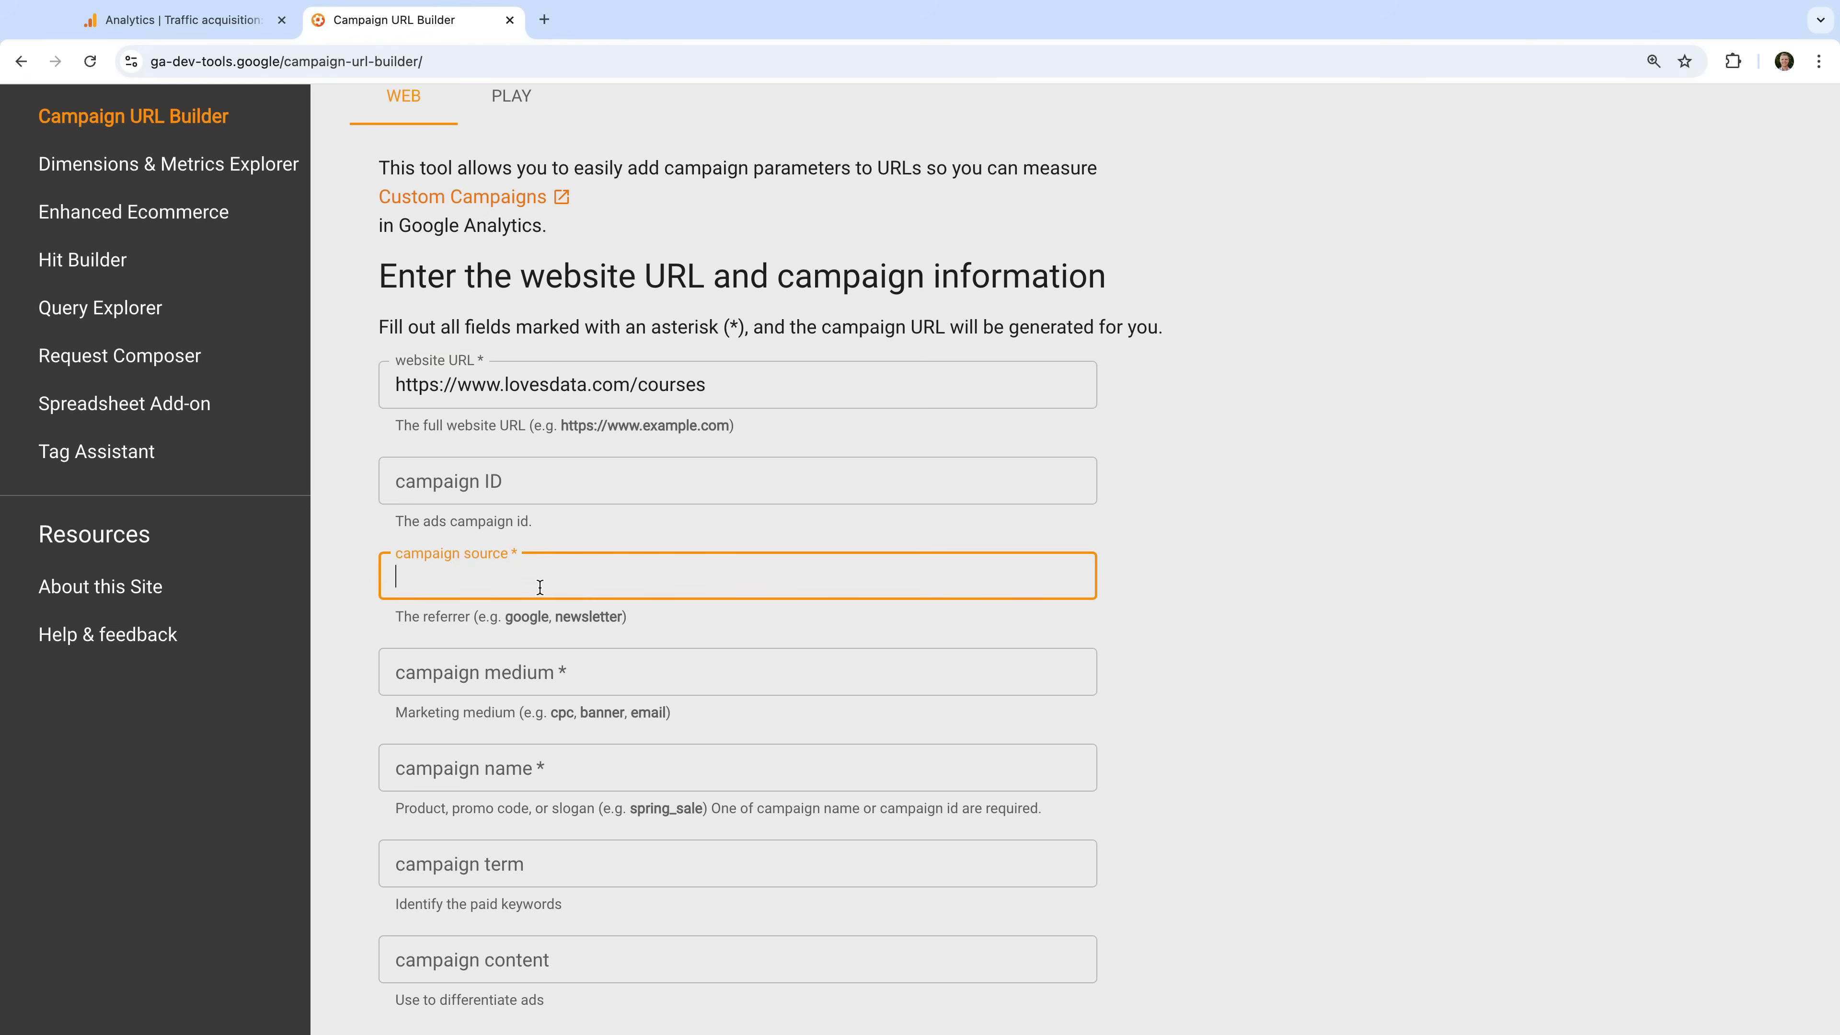
{"action": "type", "text": "linkedin.com"}
{"action": "left_click", "coordinate": [573, 679]}
{"action": "type", "text": "paid"}
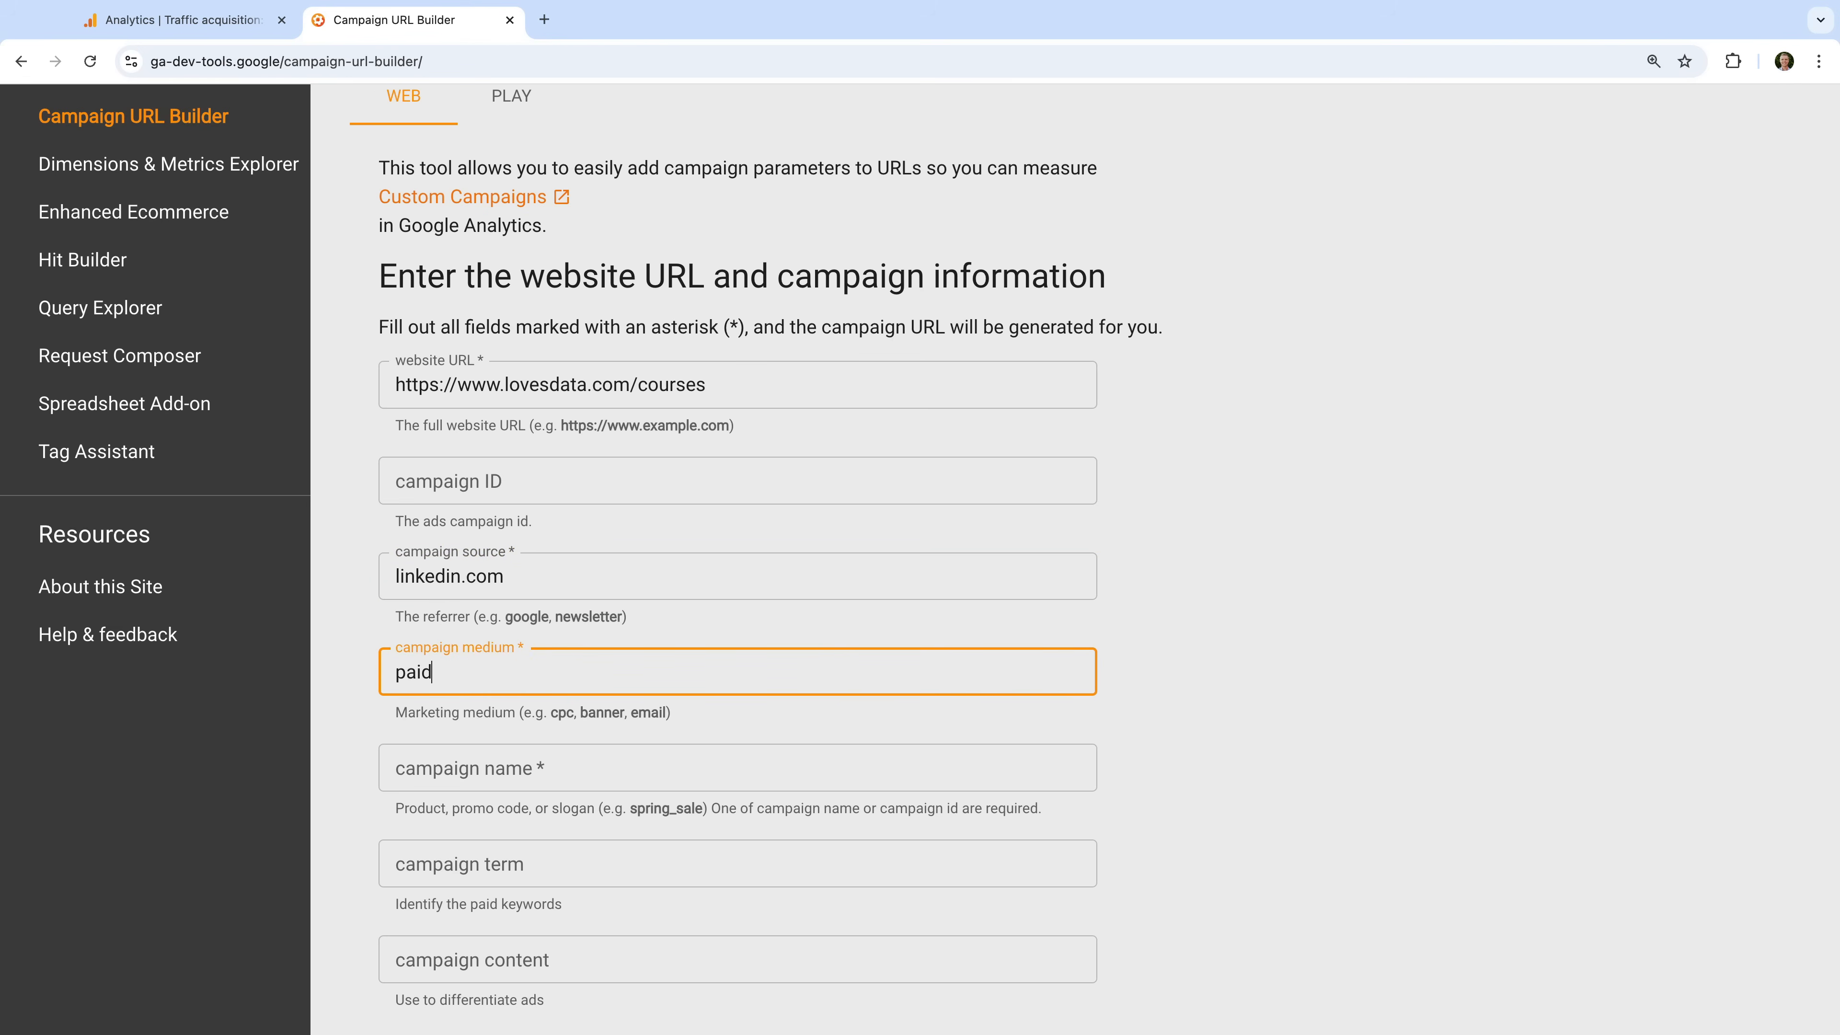
- Enter "linkedin ads" as the campaign name
{"action": "scroll", "coordinate": [479, 707], "scroll_direction": "down", "scroll_amount": 2}
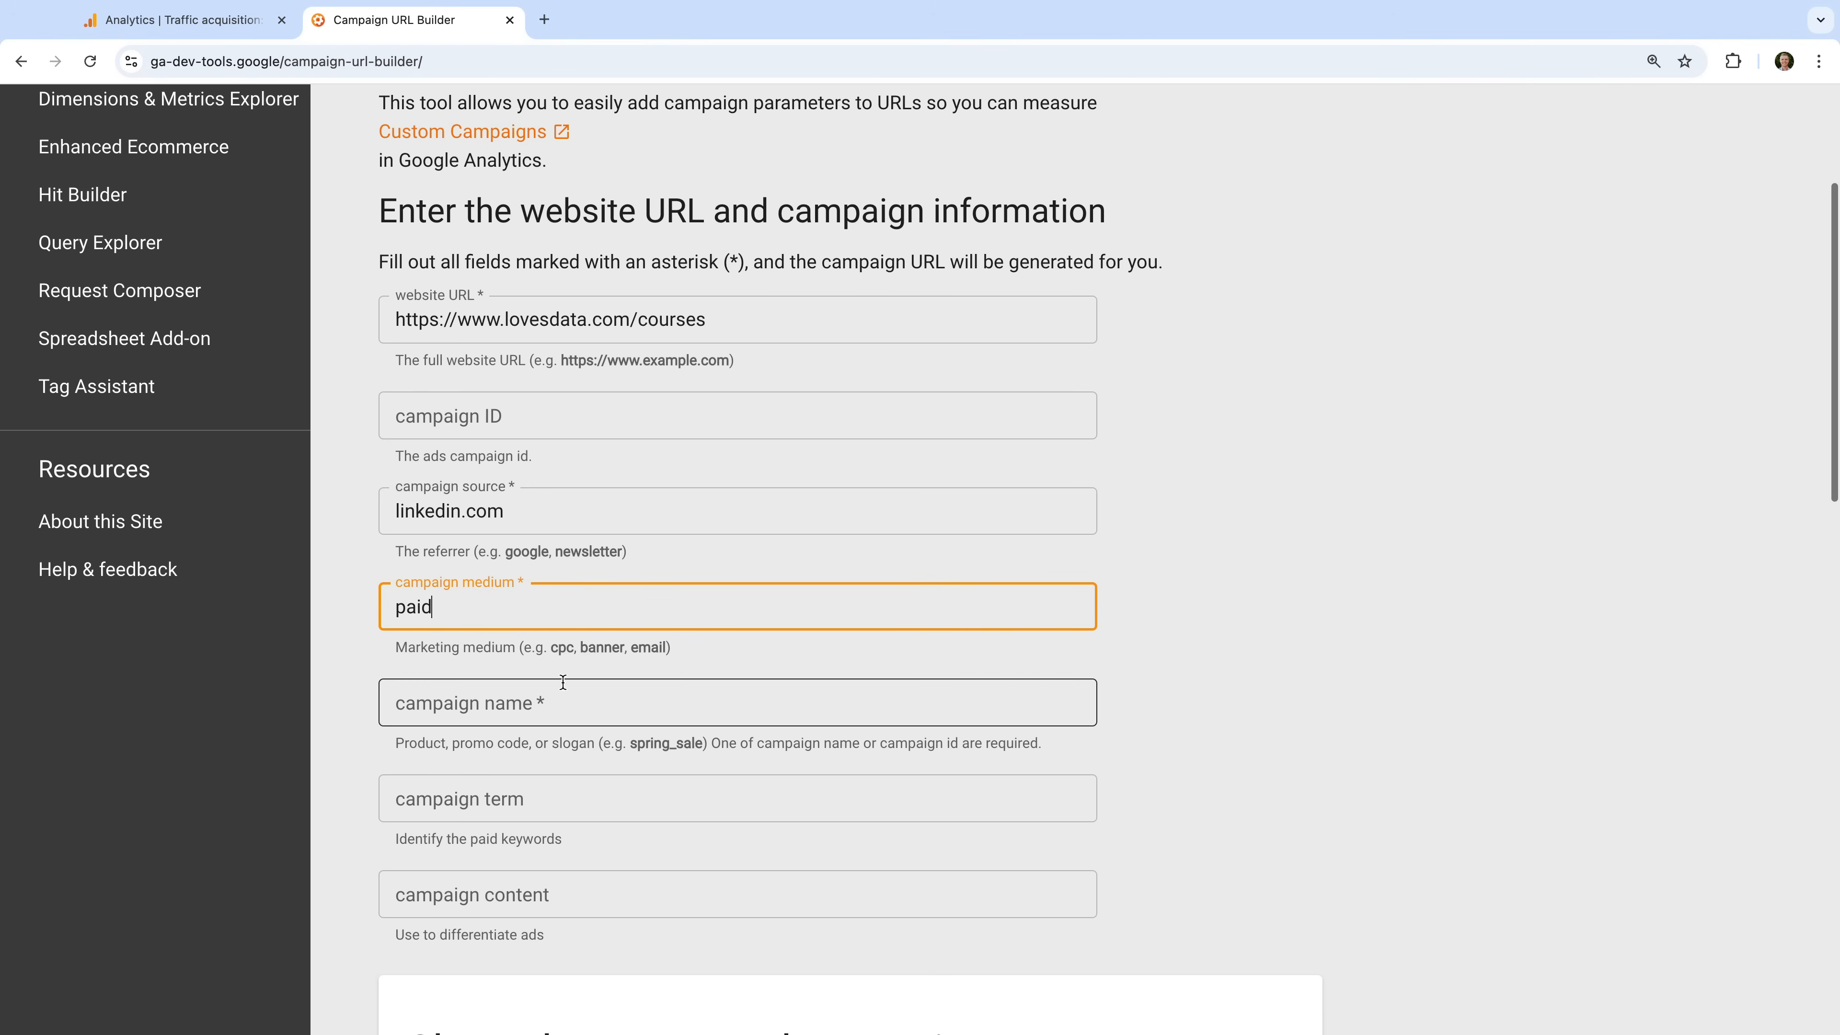
{"action": "left_click", "coordinate": [478, 707]}
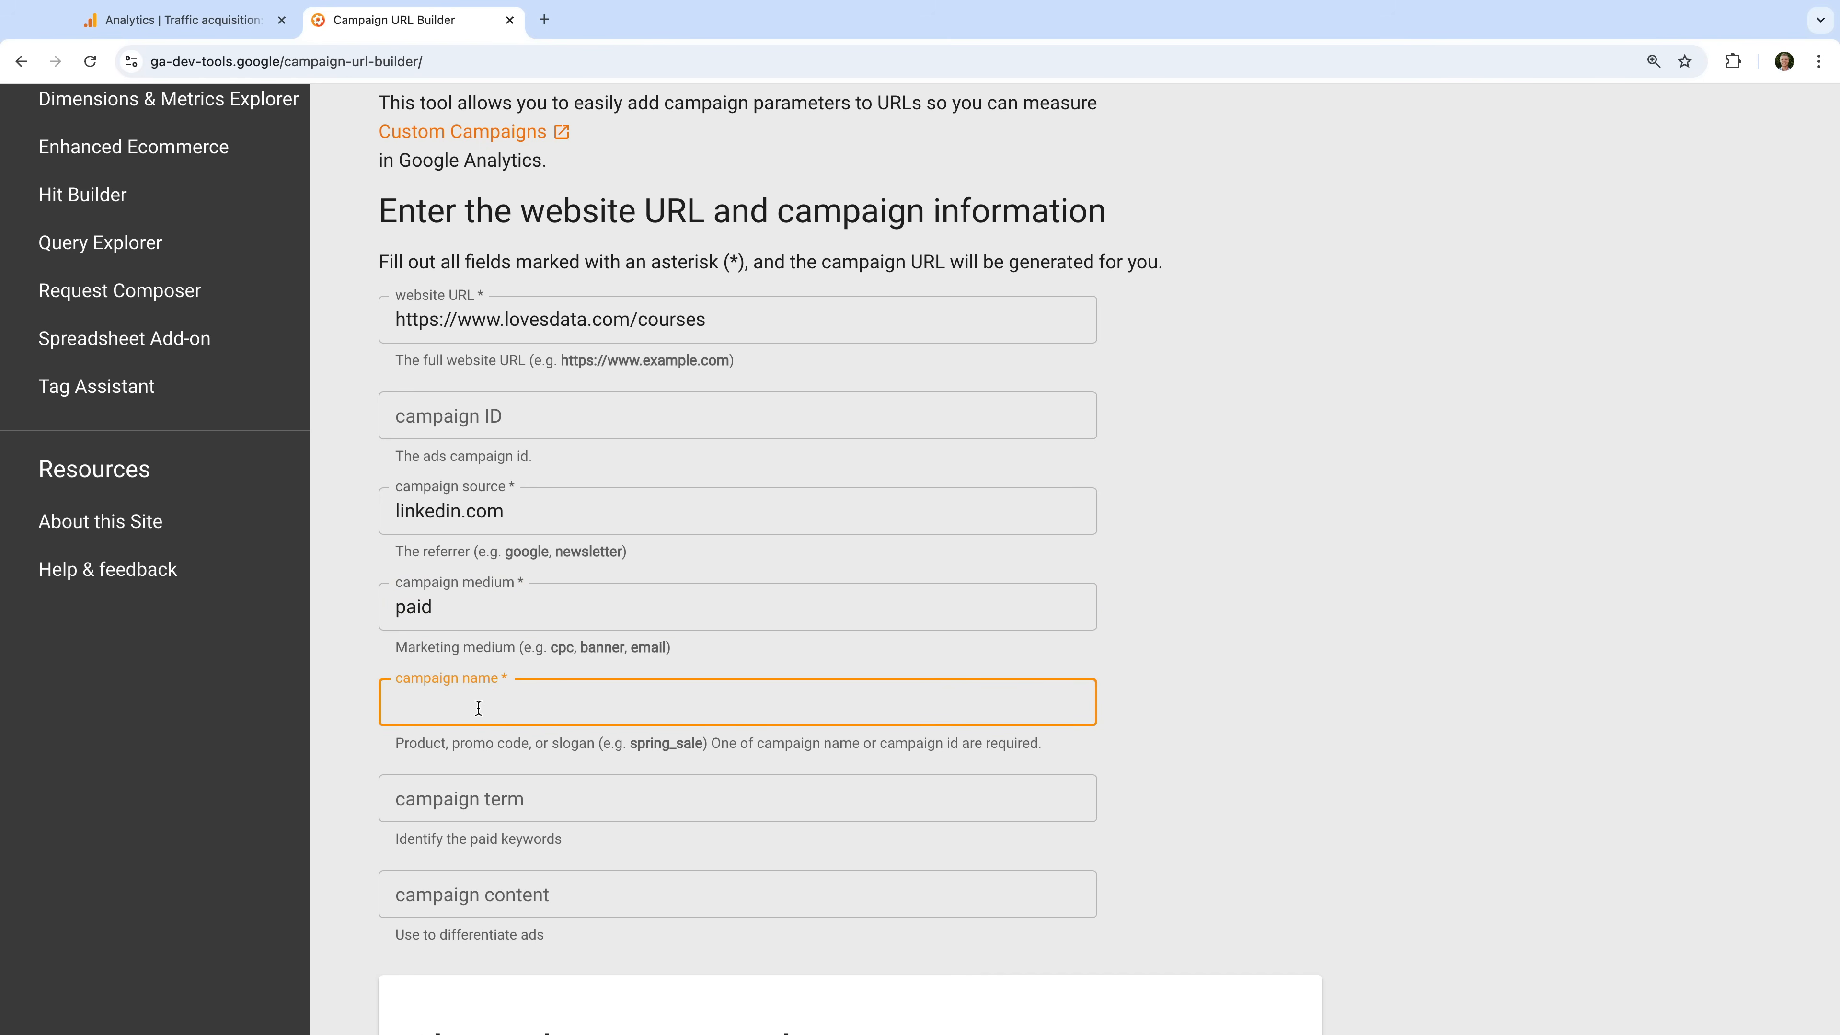
{"action": "type", "text": "linkedin ads"}
{"action": "left_click", "coordinate": [353, 740]}
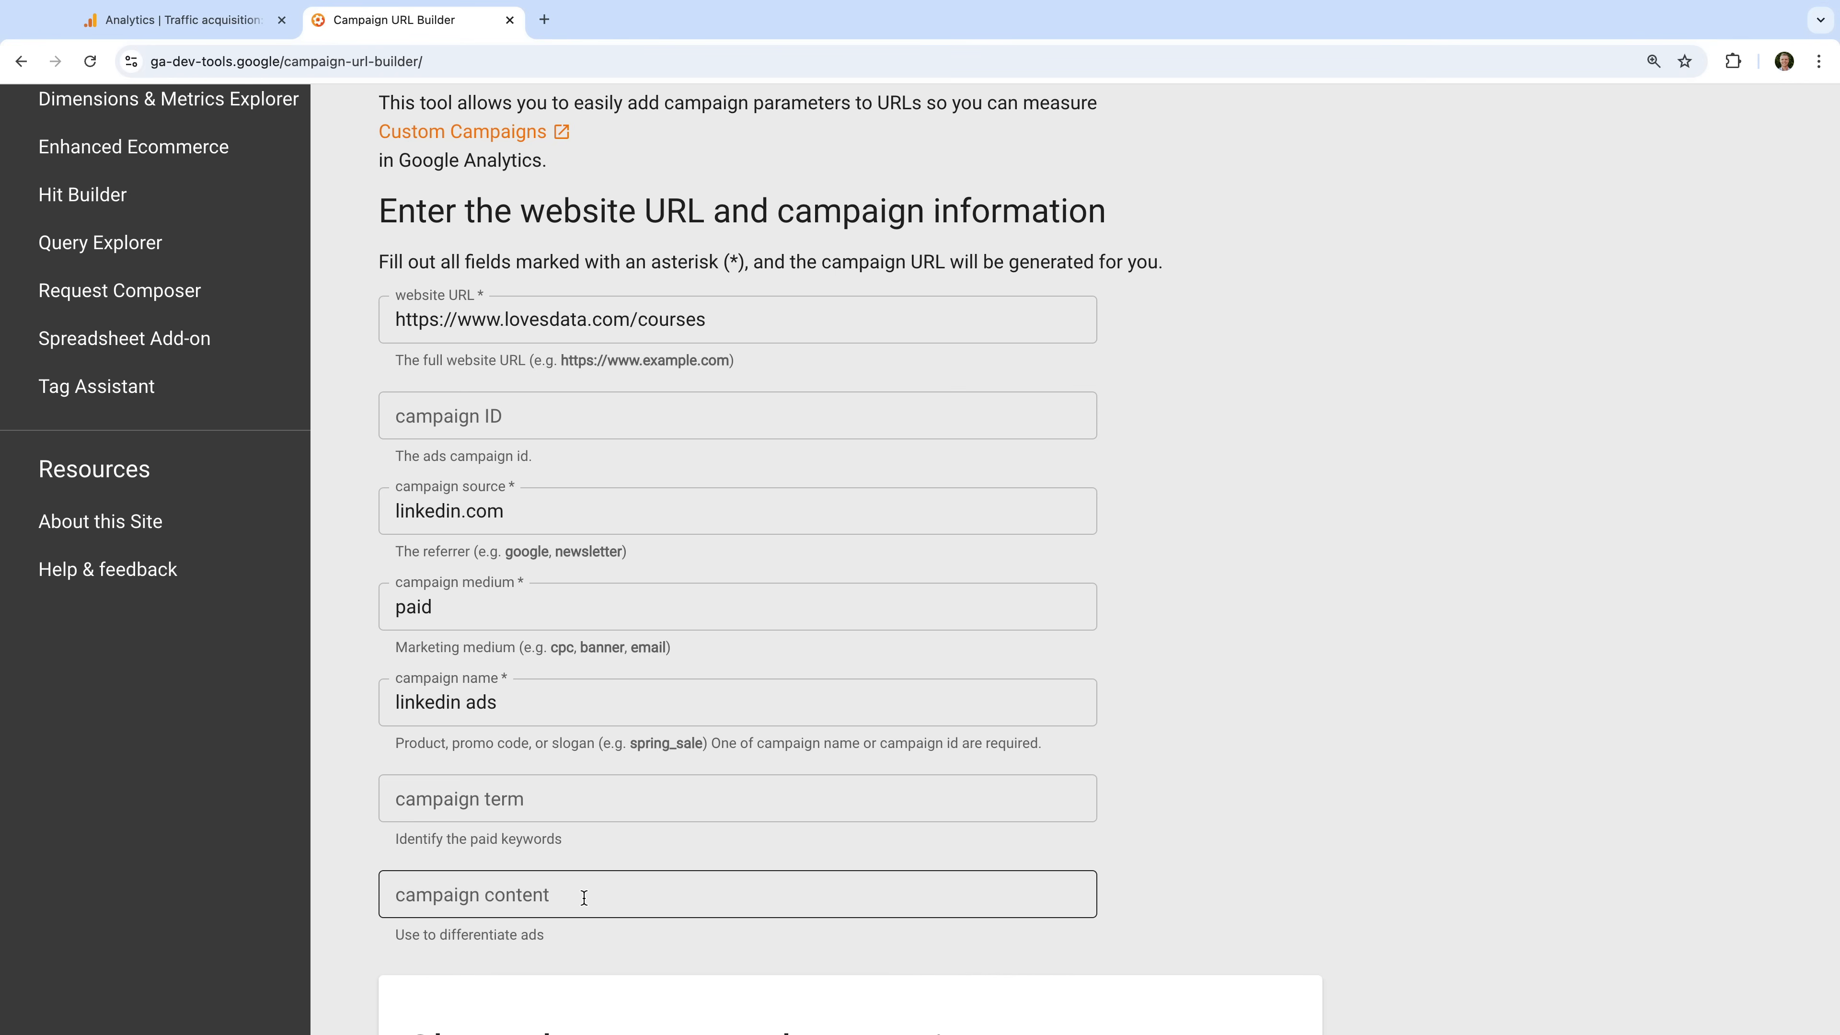
- Copy the generated campaign URL for the LinkedIn ads campaign
{"action": "scroll", "coordinate": [584, 898], "scroll_direction": "down", "scroll_amount": 2}
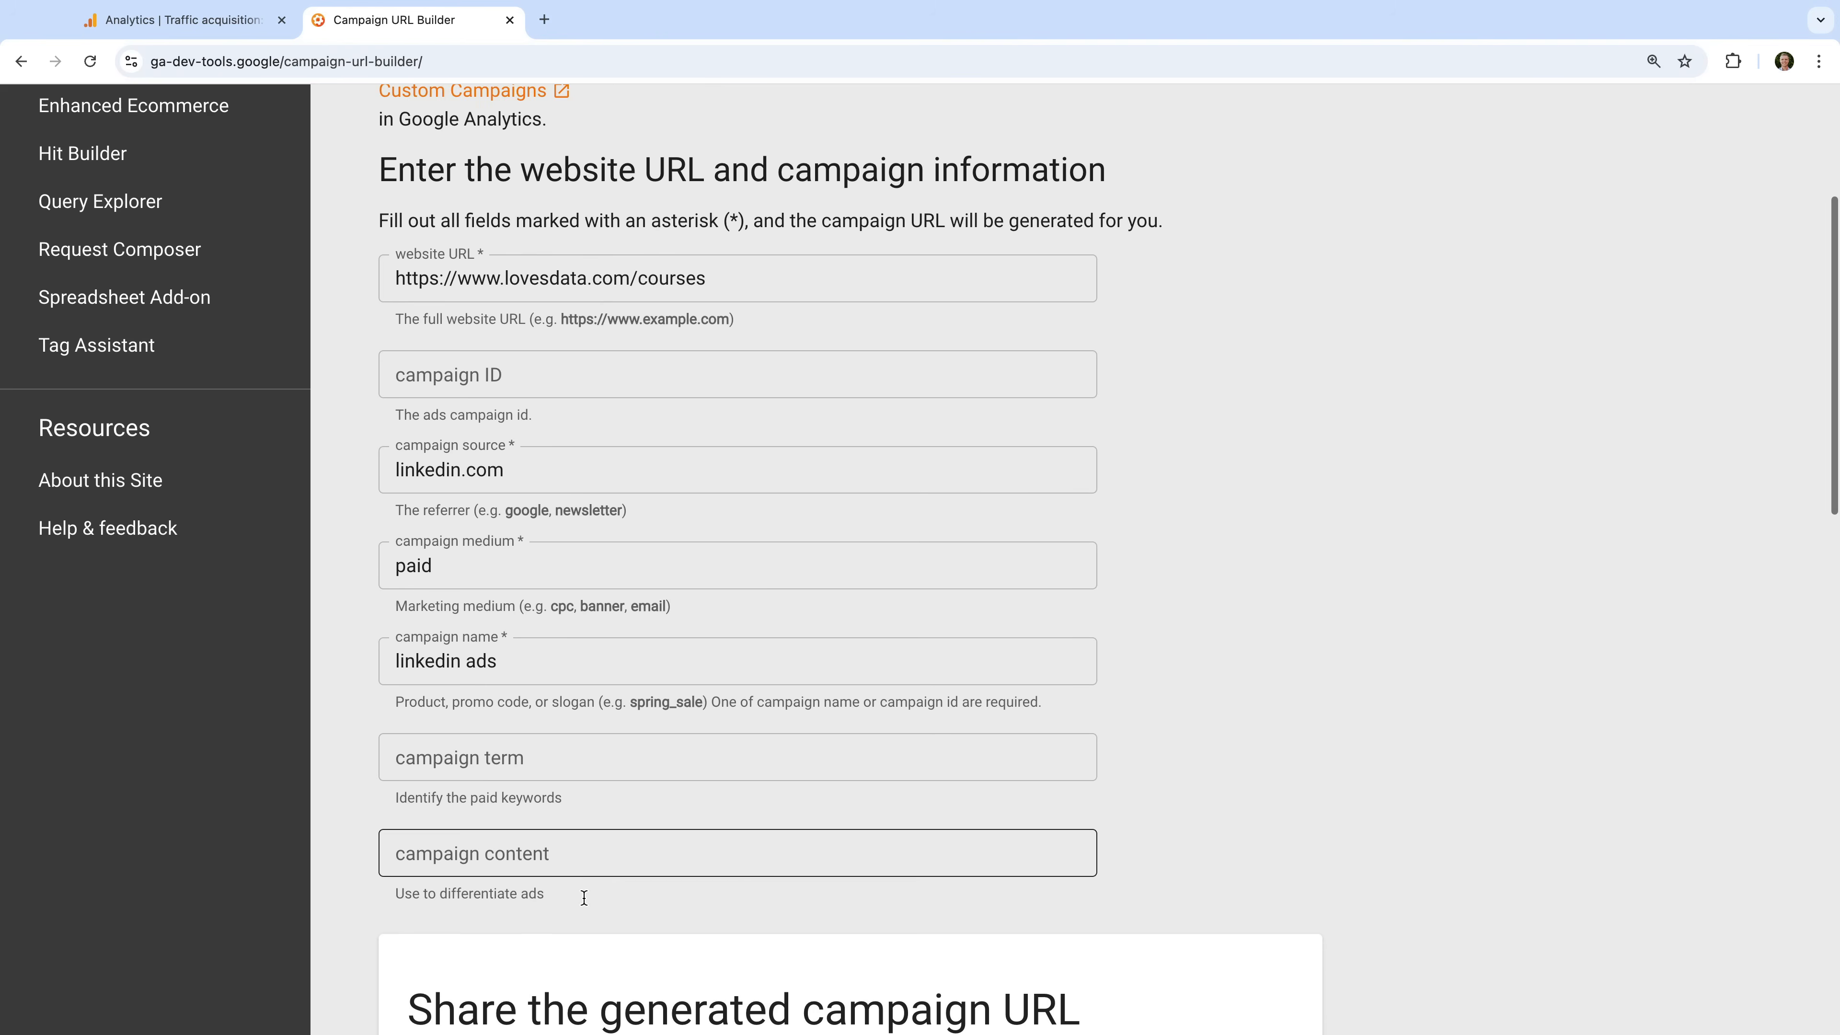
{"action": "scroll", "coordinate": [584, 897], "scroll_direction": "down", "scroll_amount": 2}
{"action": "scroll", "coordinate": [584, 896], "scroll_direction": "down", "scroll_amount": 5}
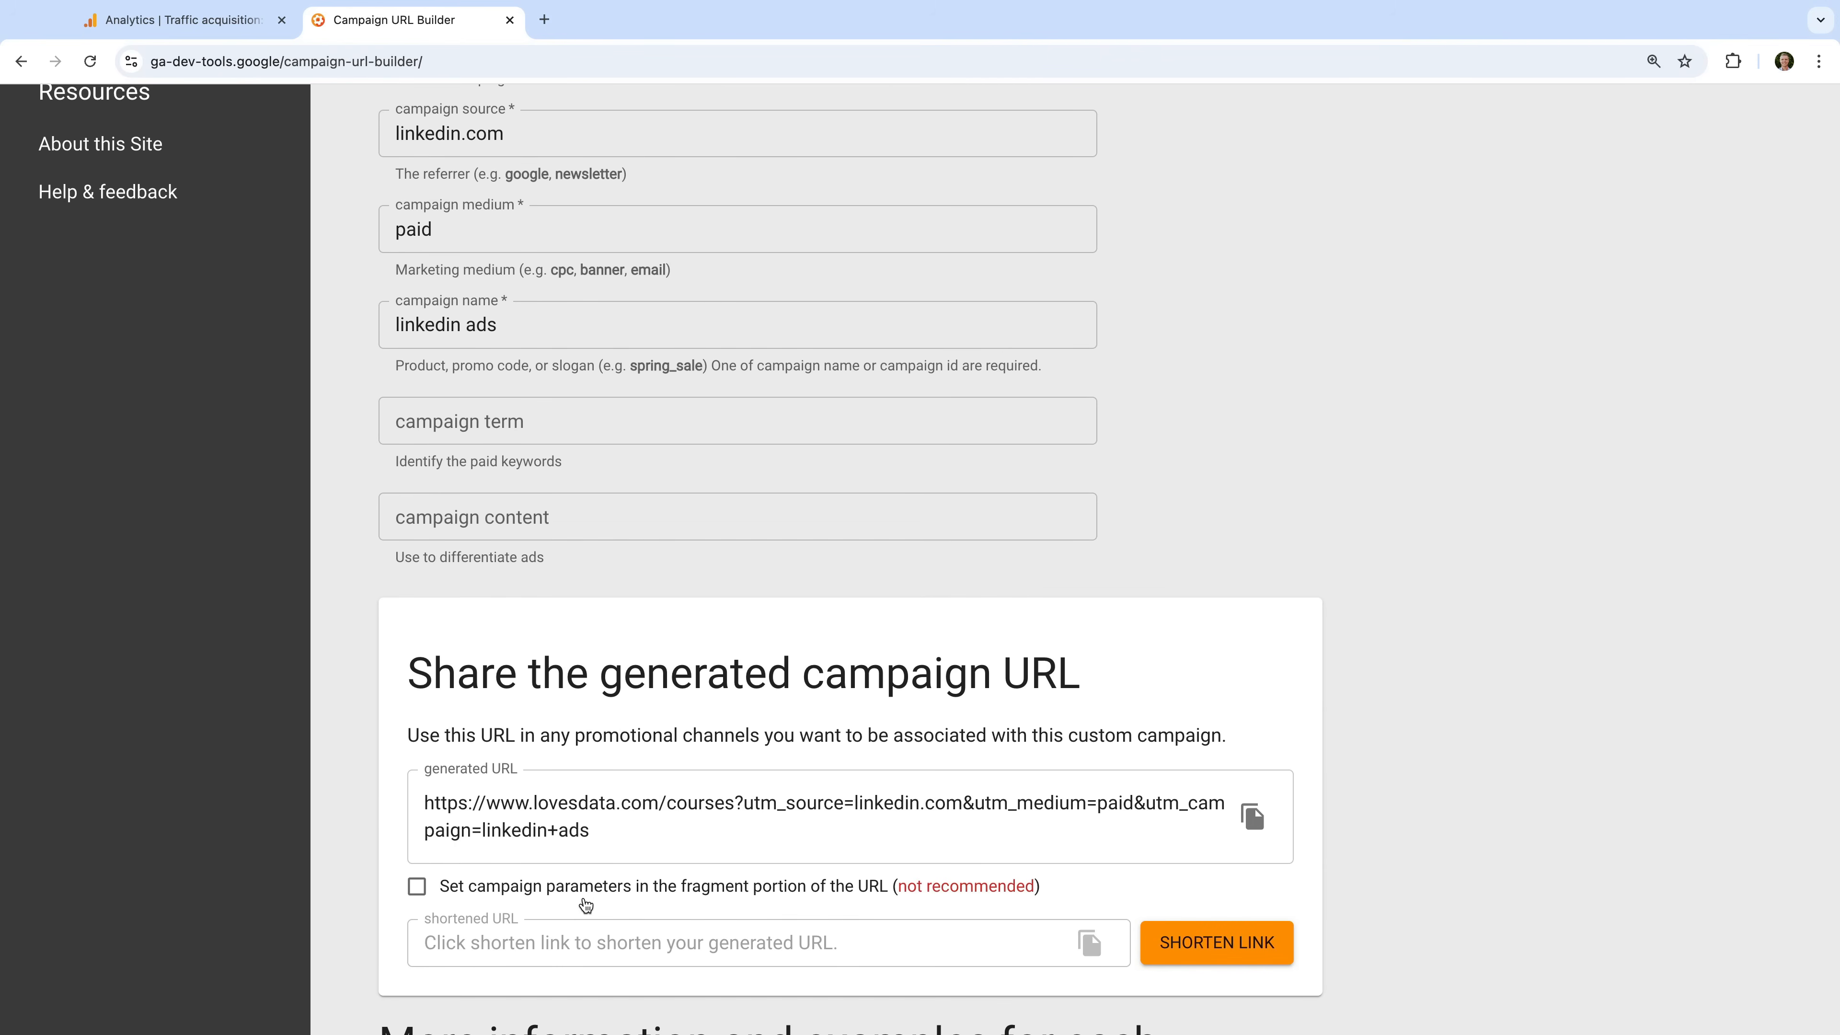
{"action": "left_click", "coordinate": [697, 841]}
{"action": "left_click_drag", "start_coordinate": [678, 841], "coordinate": [423, 799]}
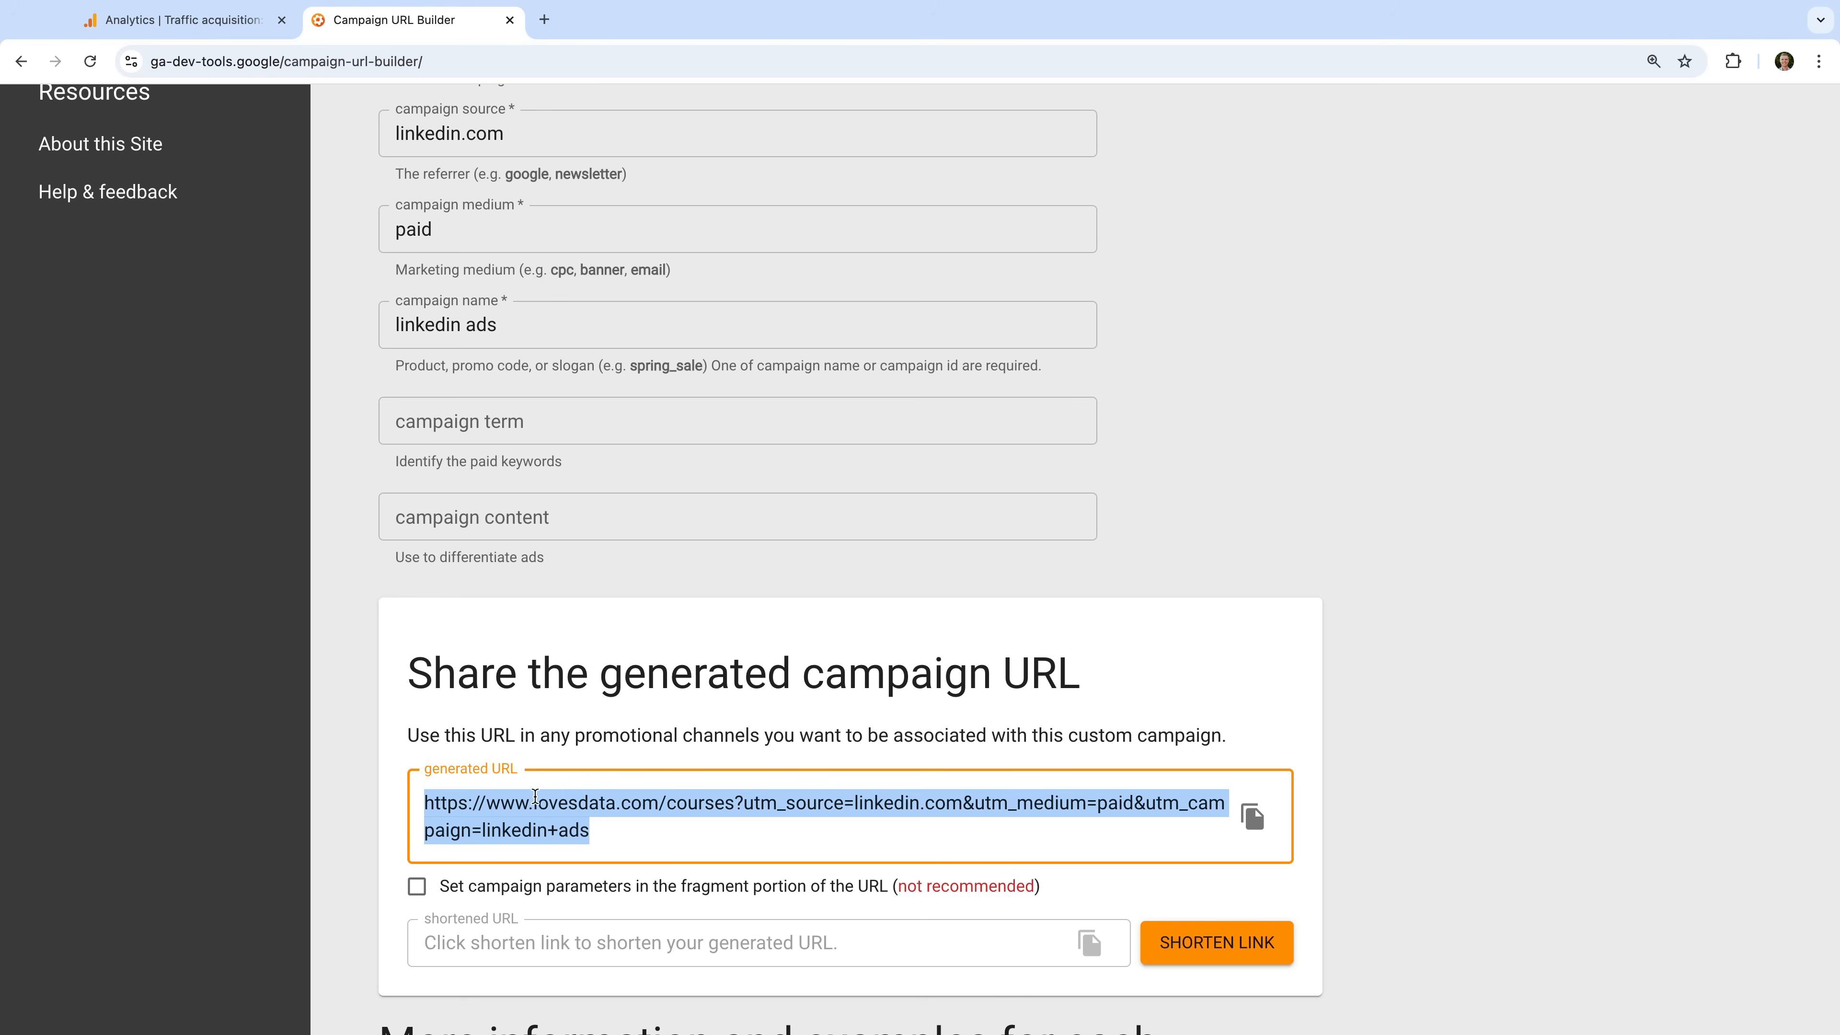
{"action": "left_click", "coordinate": [1258, 826]}
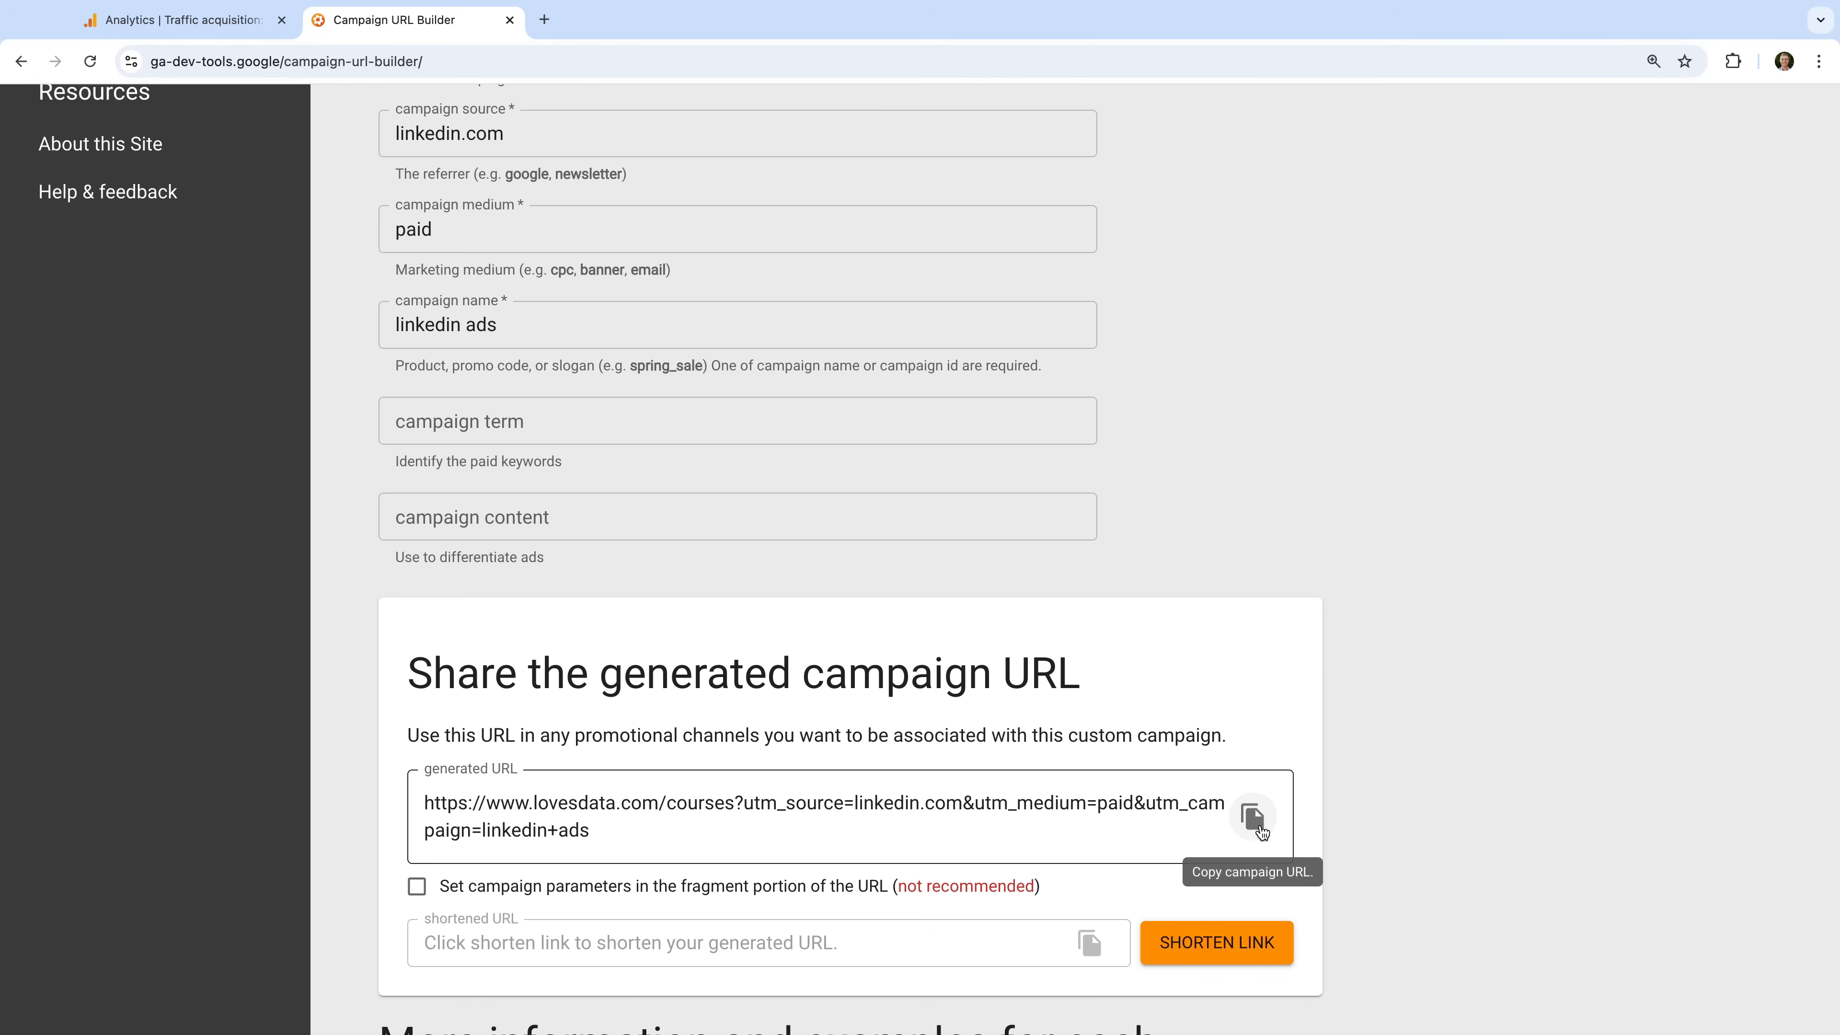
- Replace the campaign source with "march 2025"
{"action": "scroll", "coordinate": [1259, 827], "scroll_direction": "up", "scroll_amount": 5}
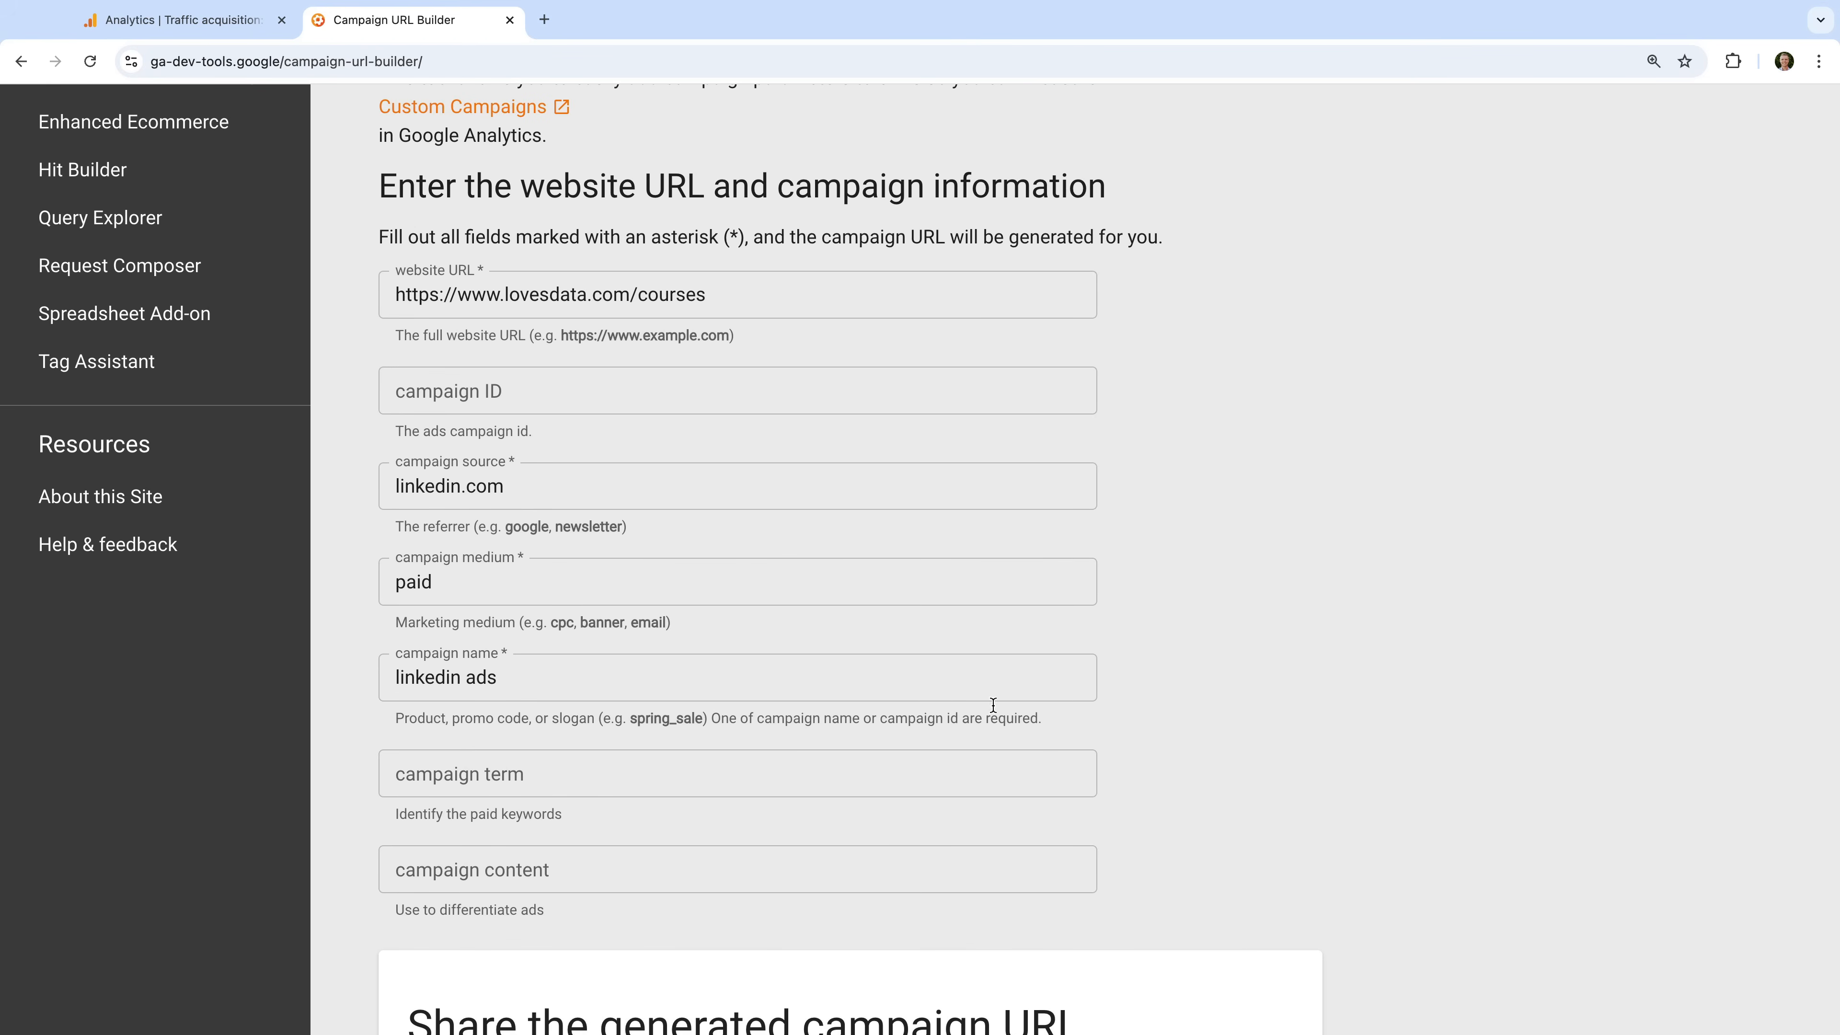
{"action": "left_click", "coordinate": [601, 495]}
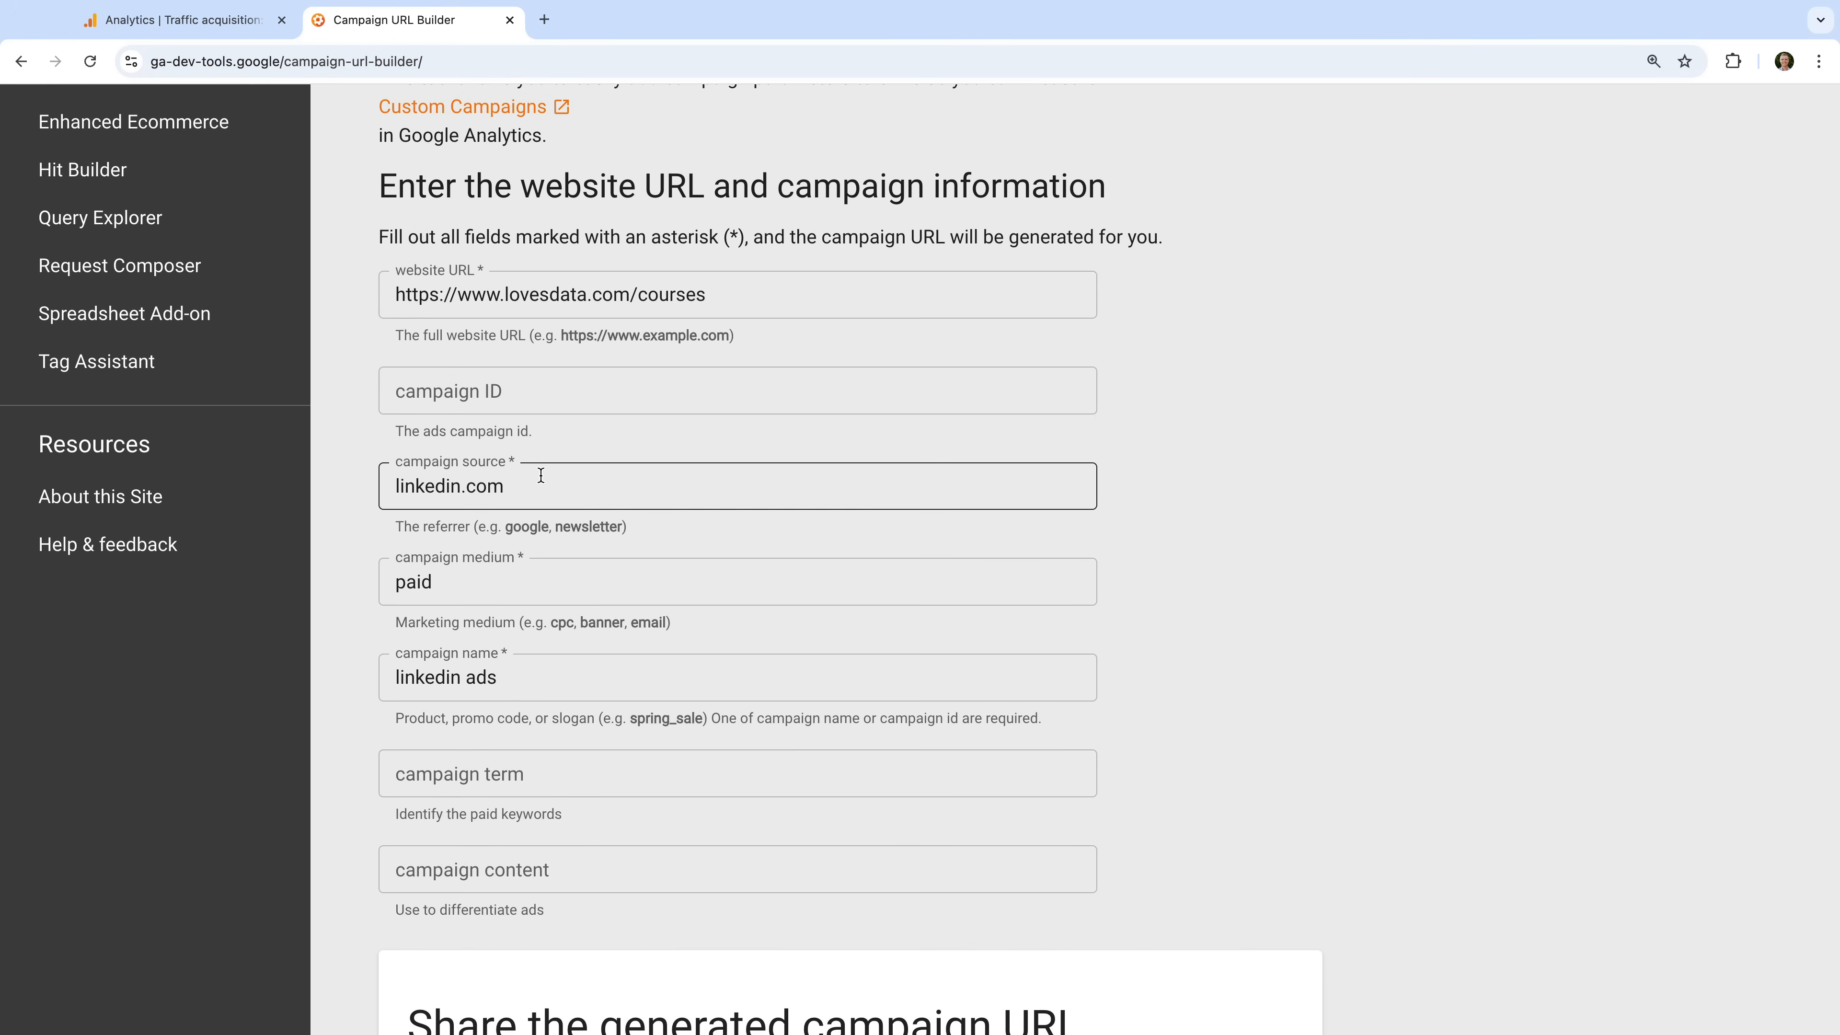
{"action": "left_click_drag", "start_coordinate": [541, 476], "coordinate": [375, 490]}
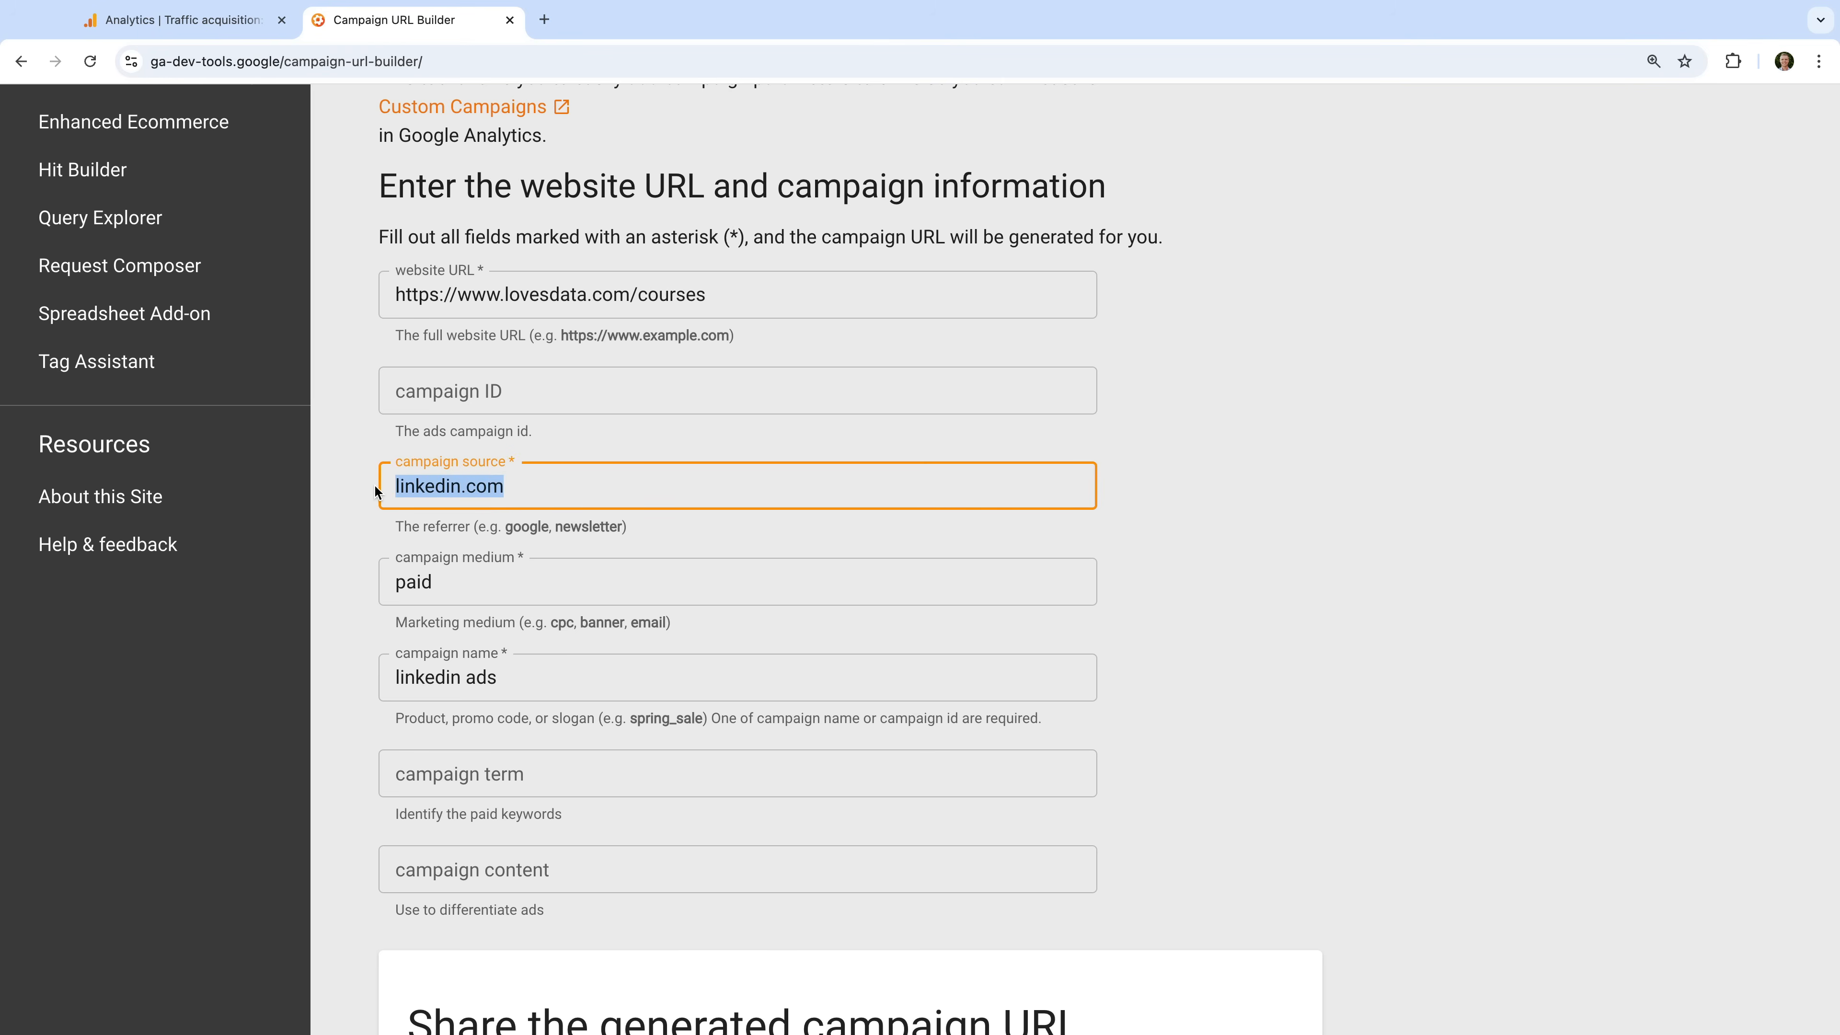
{"action": "type", "text": "march "}
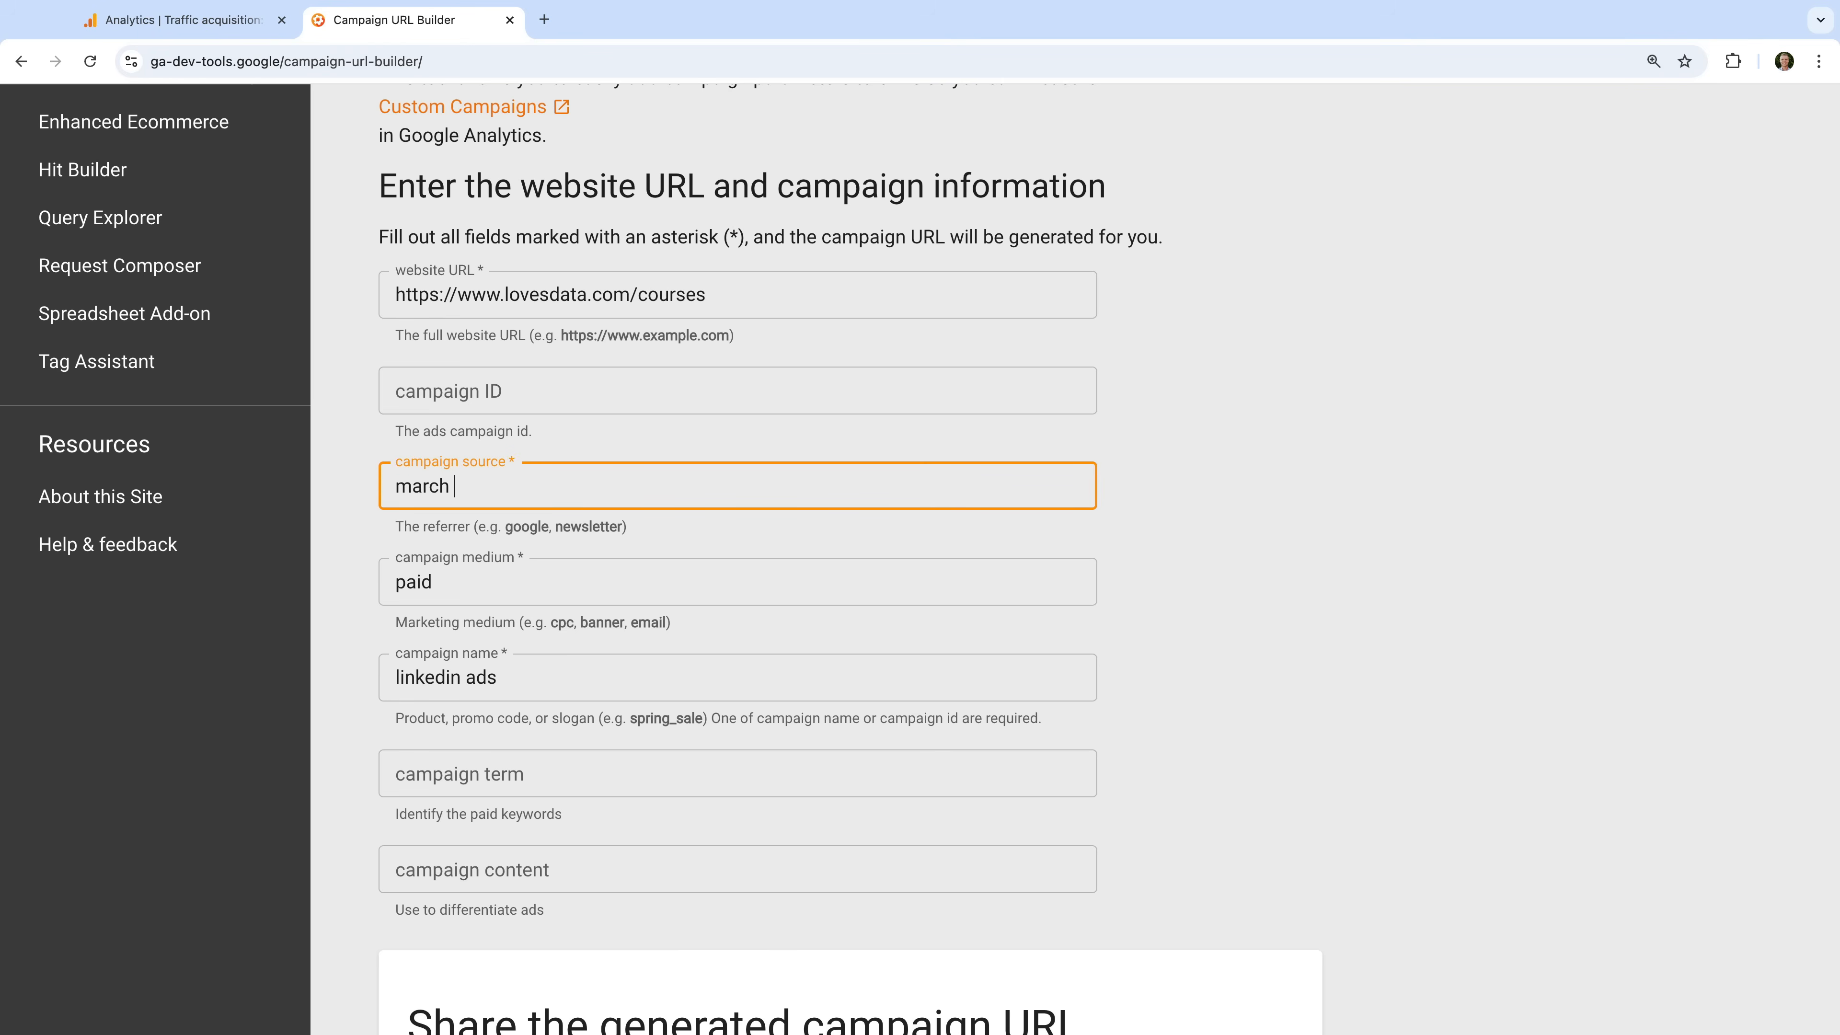
{"action": "type", "text": "2025"}
{"action": "left_click", "coordinate": [344, 512]}
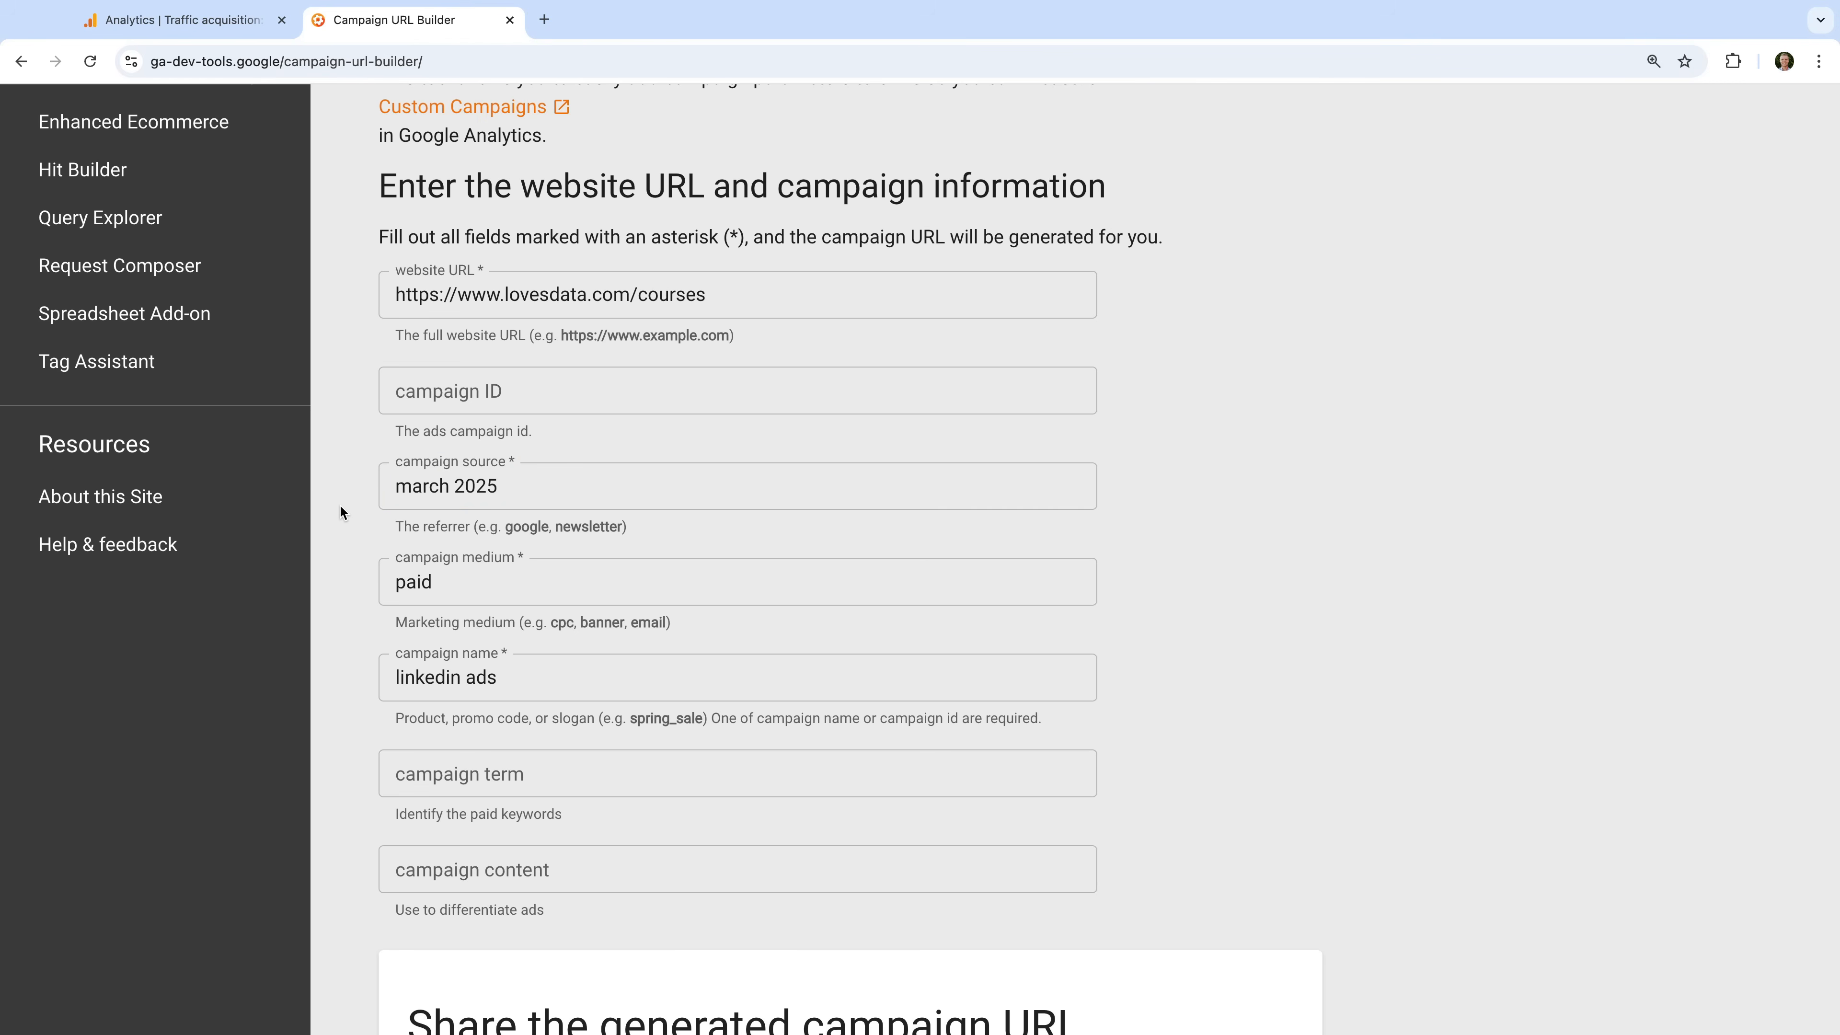
- Change the campaign medium to "email" and the campaign name to "email news"
{"action": "double_click", "coordinate": [443, 574]}
{"action": "type", "text": "email"}
{"action": "left_click", "coordinate": [362, 632]}
{"action": "left_click_drag", "start_coordinate": [507, 674], "coordinate": [362, 670]}
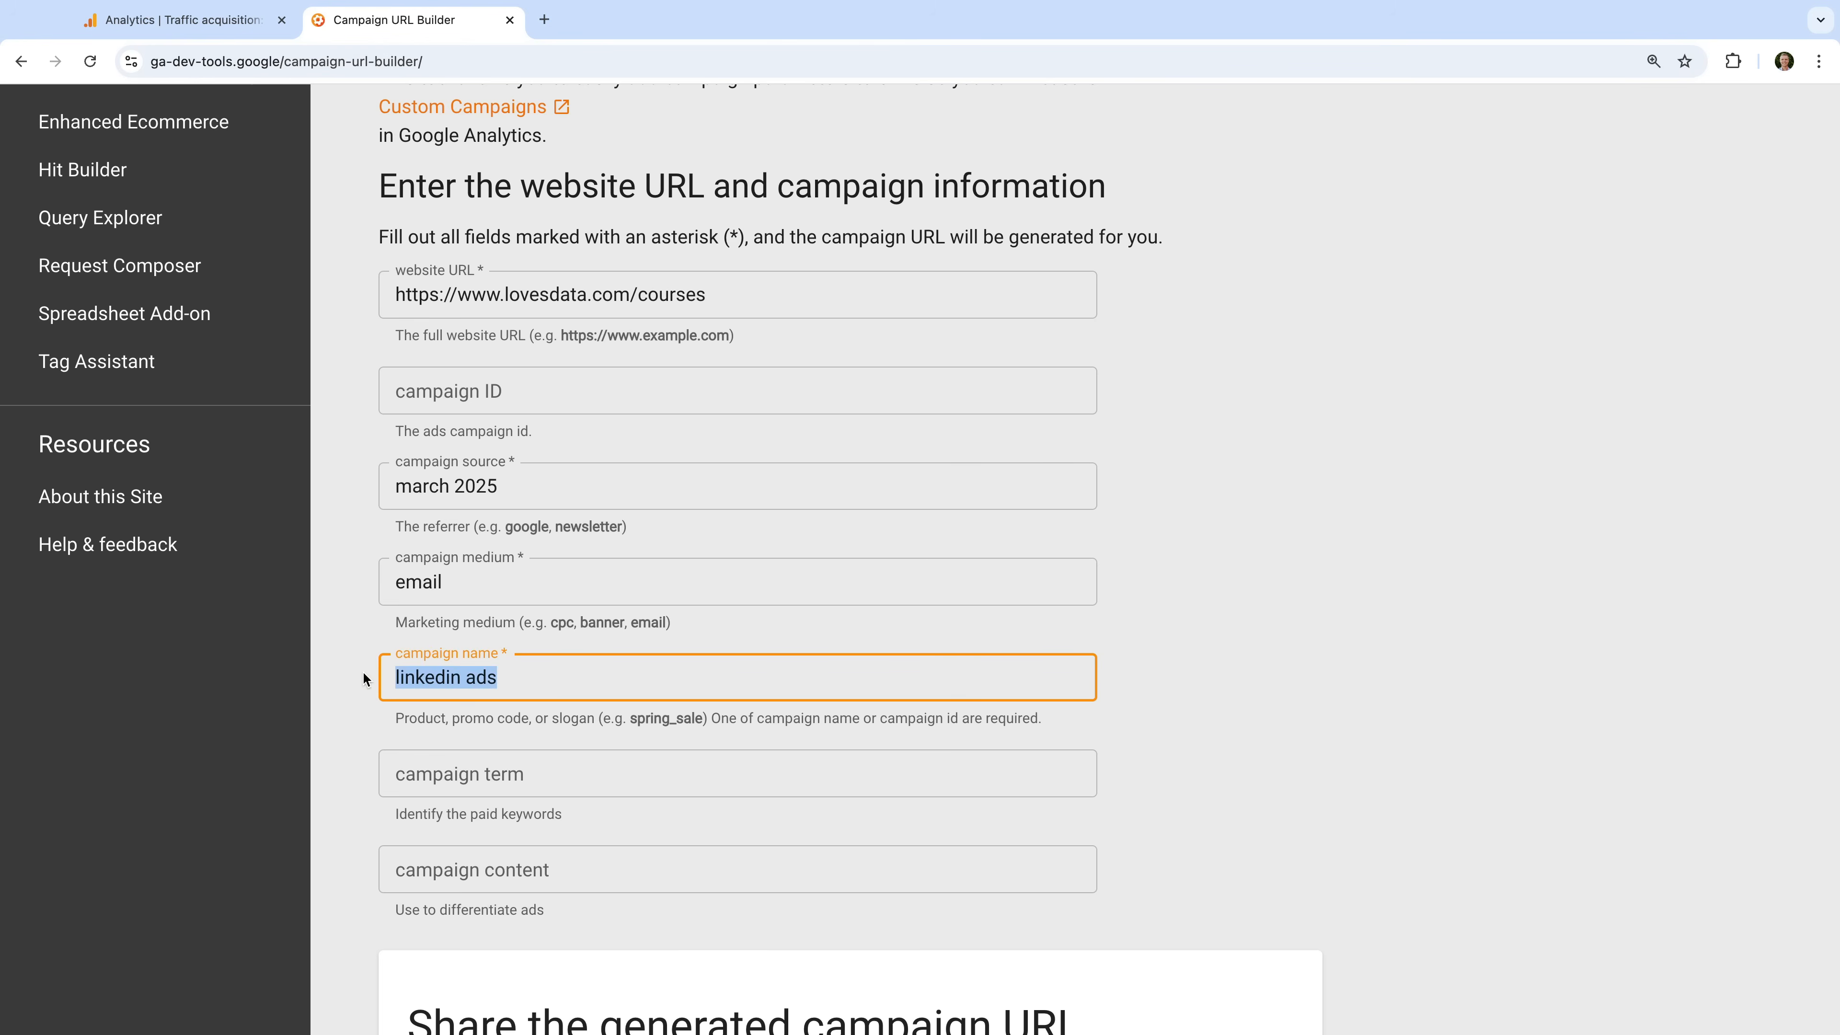
{"action": "type", "text": "email news"}
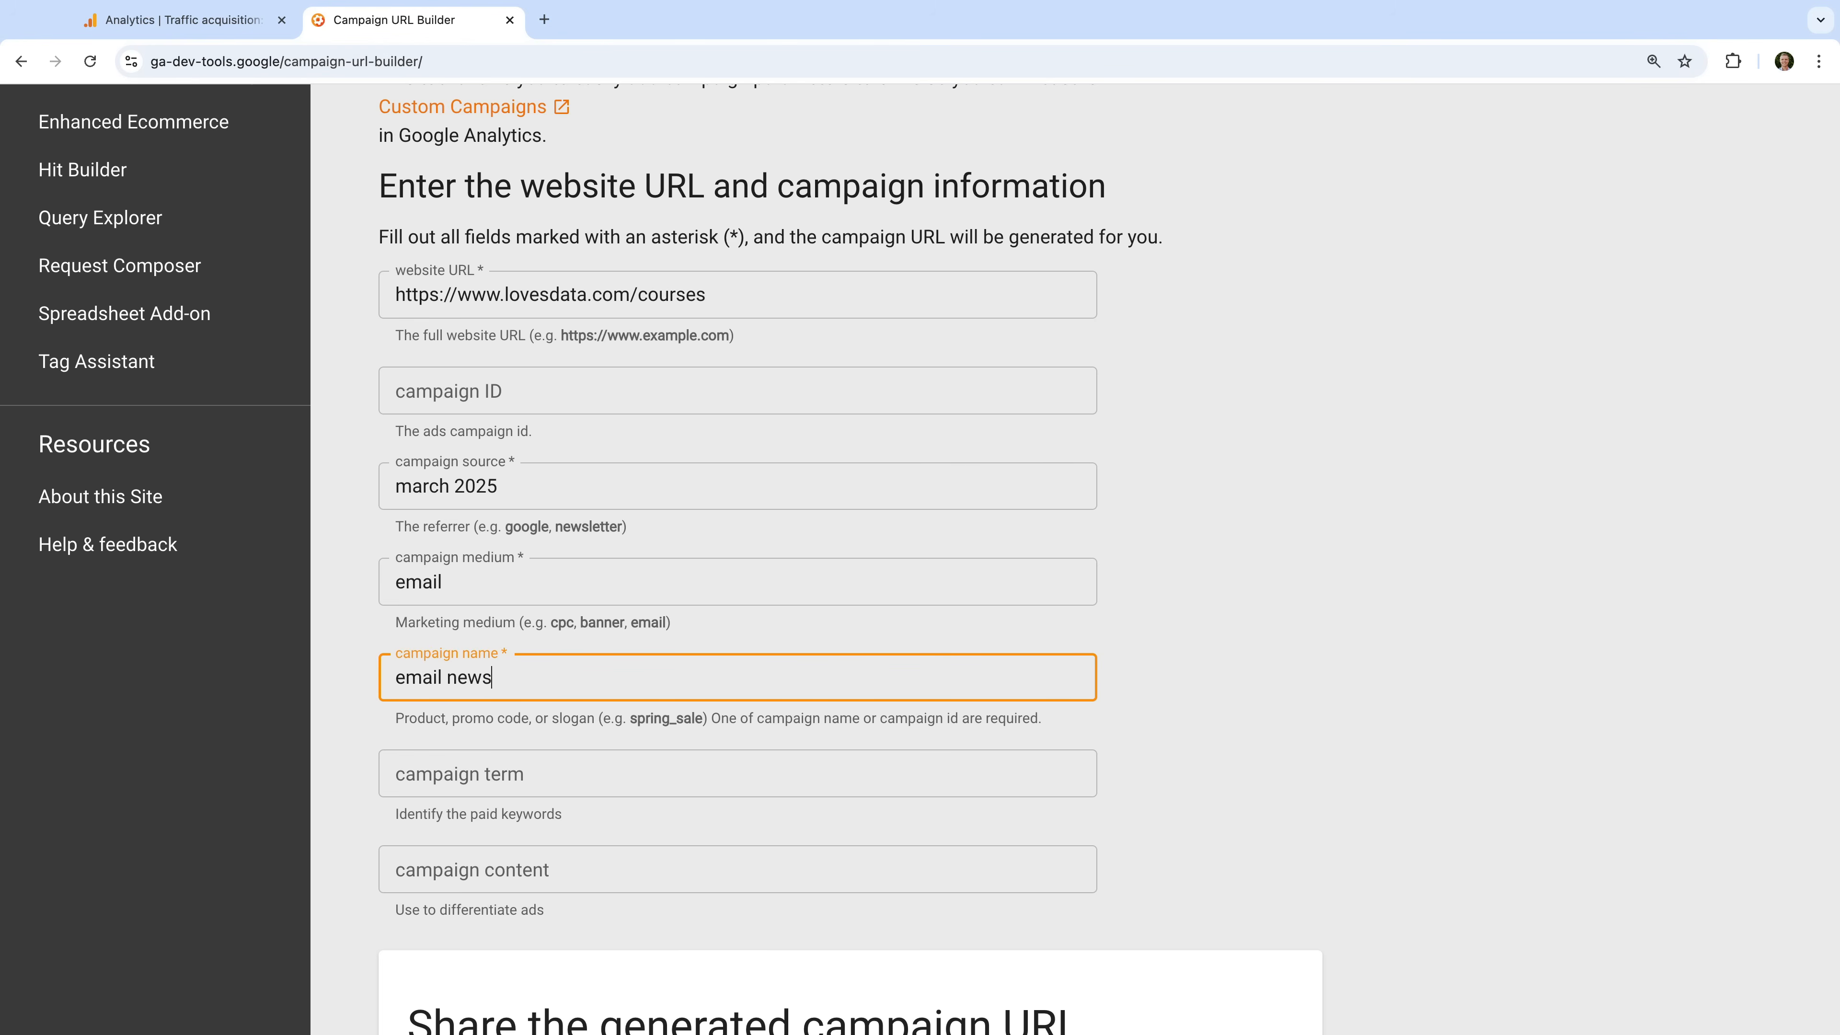
{"action": "left_click", "coordinate": [353, 678]}
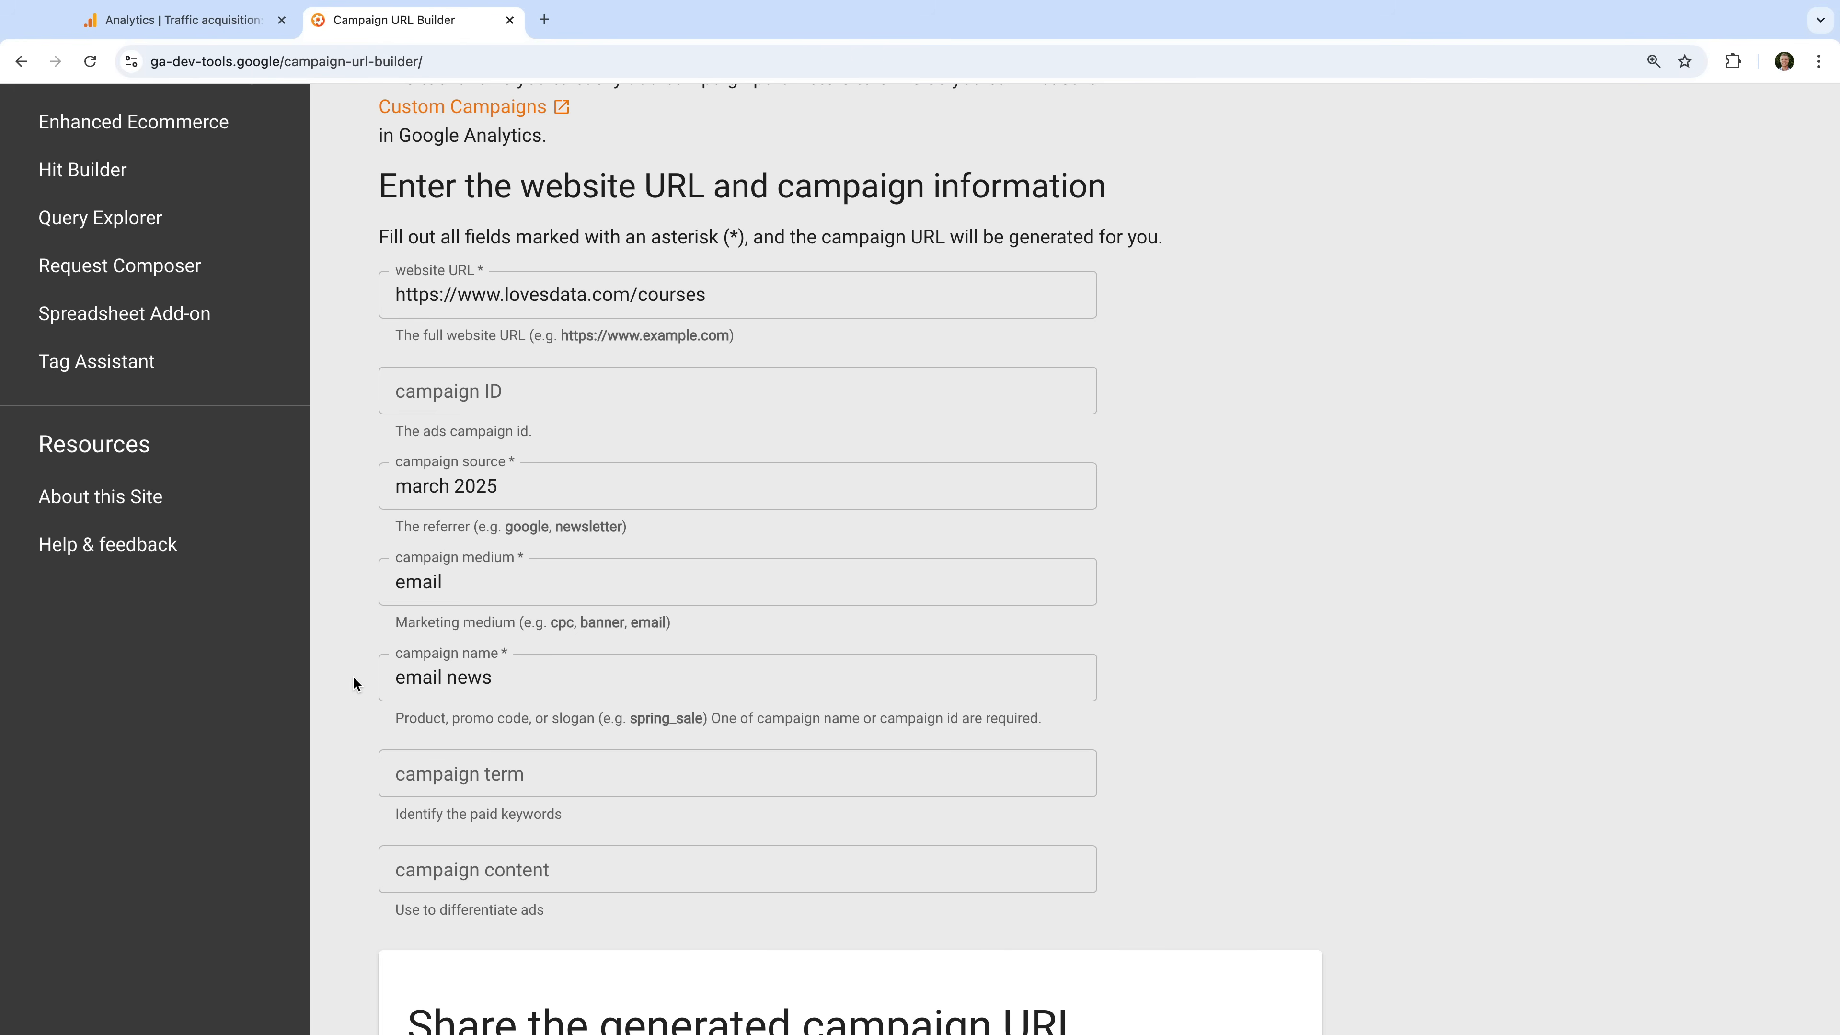
- Enter "featured image" as the campaign content to differentiate the email link
{"action": "left_click", "coordinate": [482, 866]}
{"action": "type", "text": "featured image"}
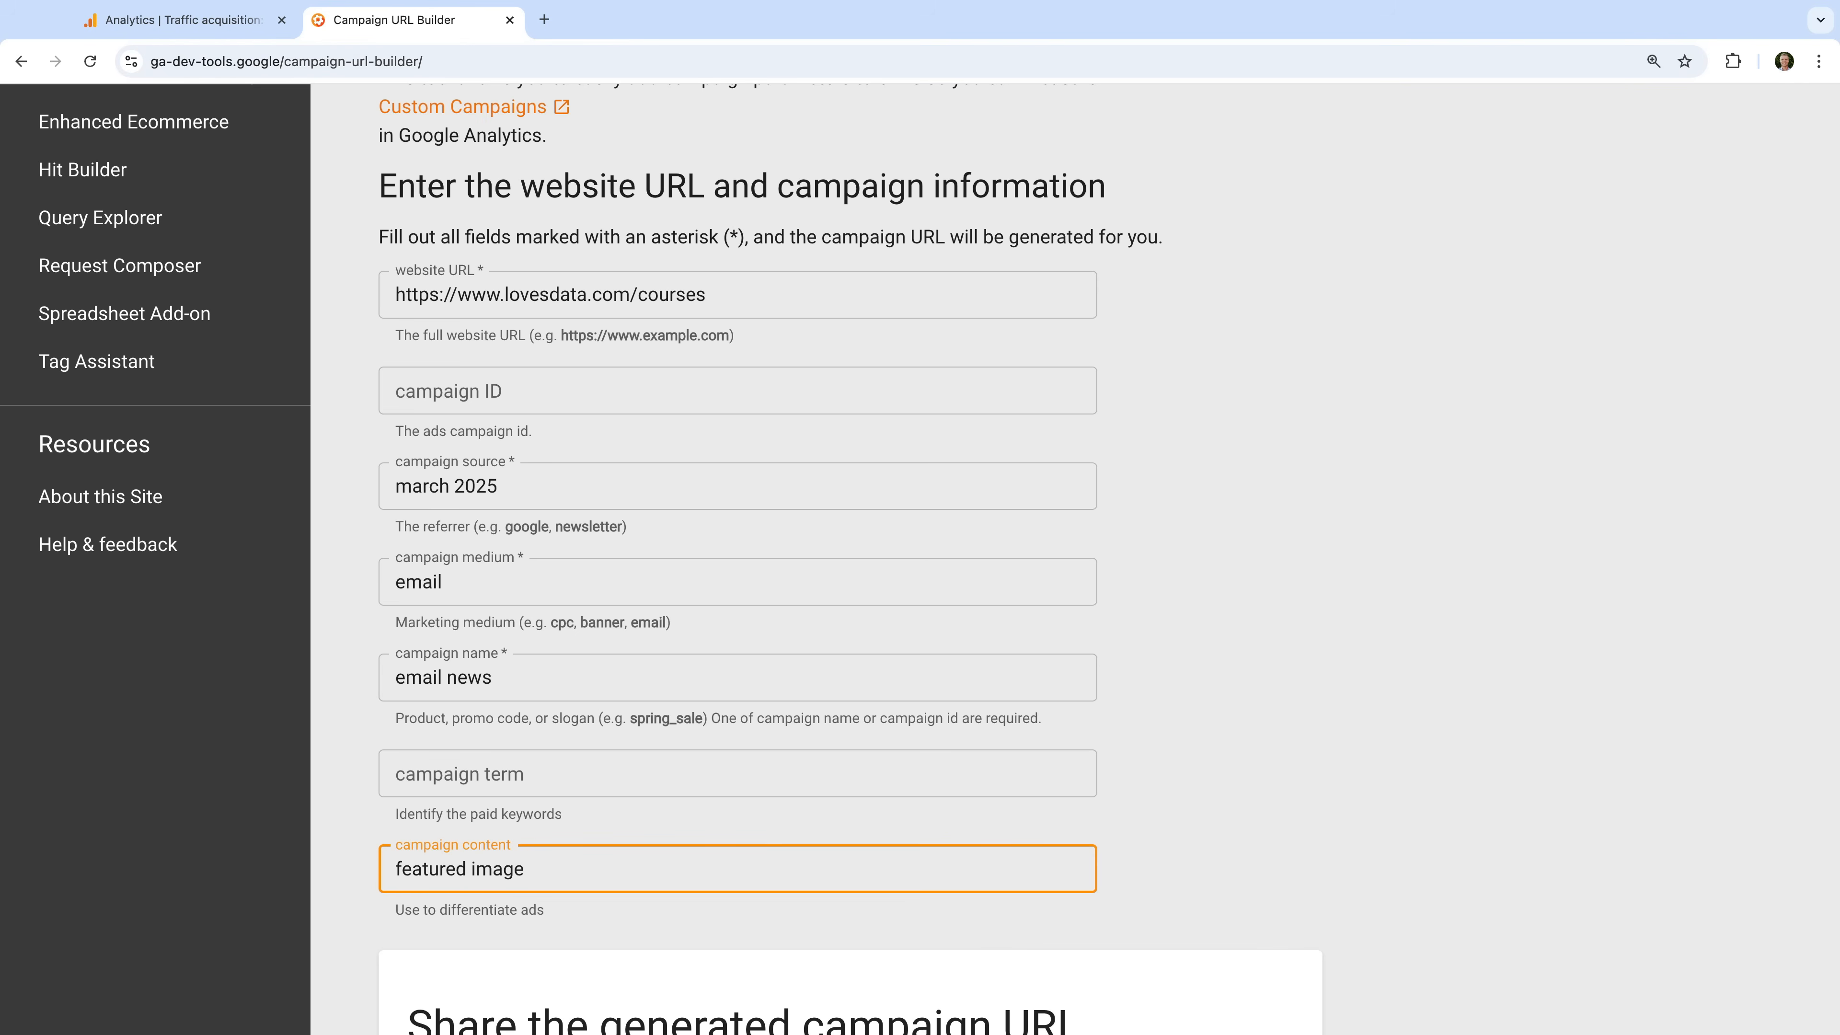
{"action": "left_click", "coordinate": [355, 901]}
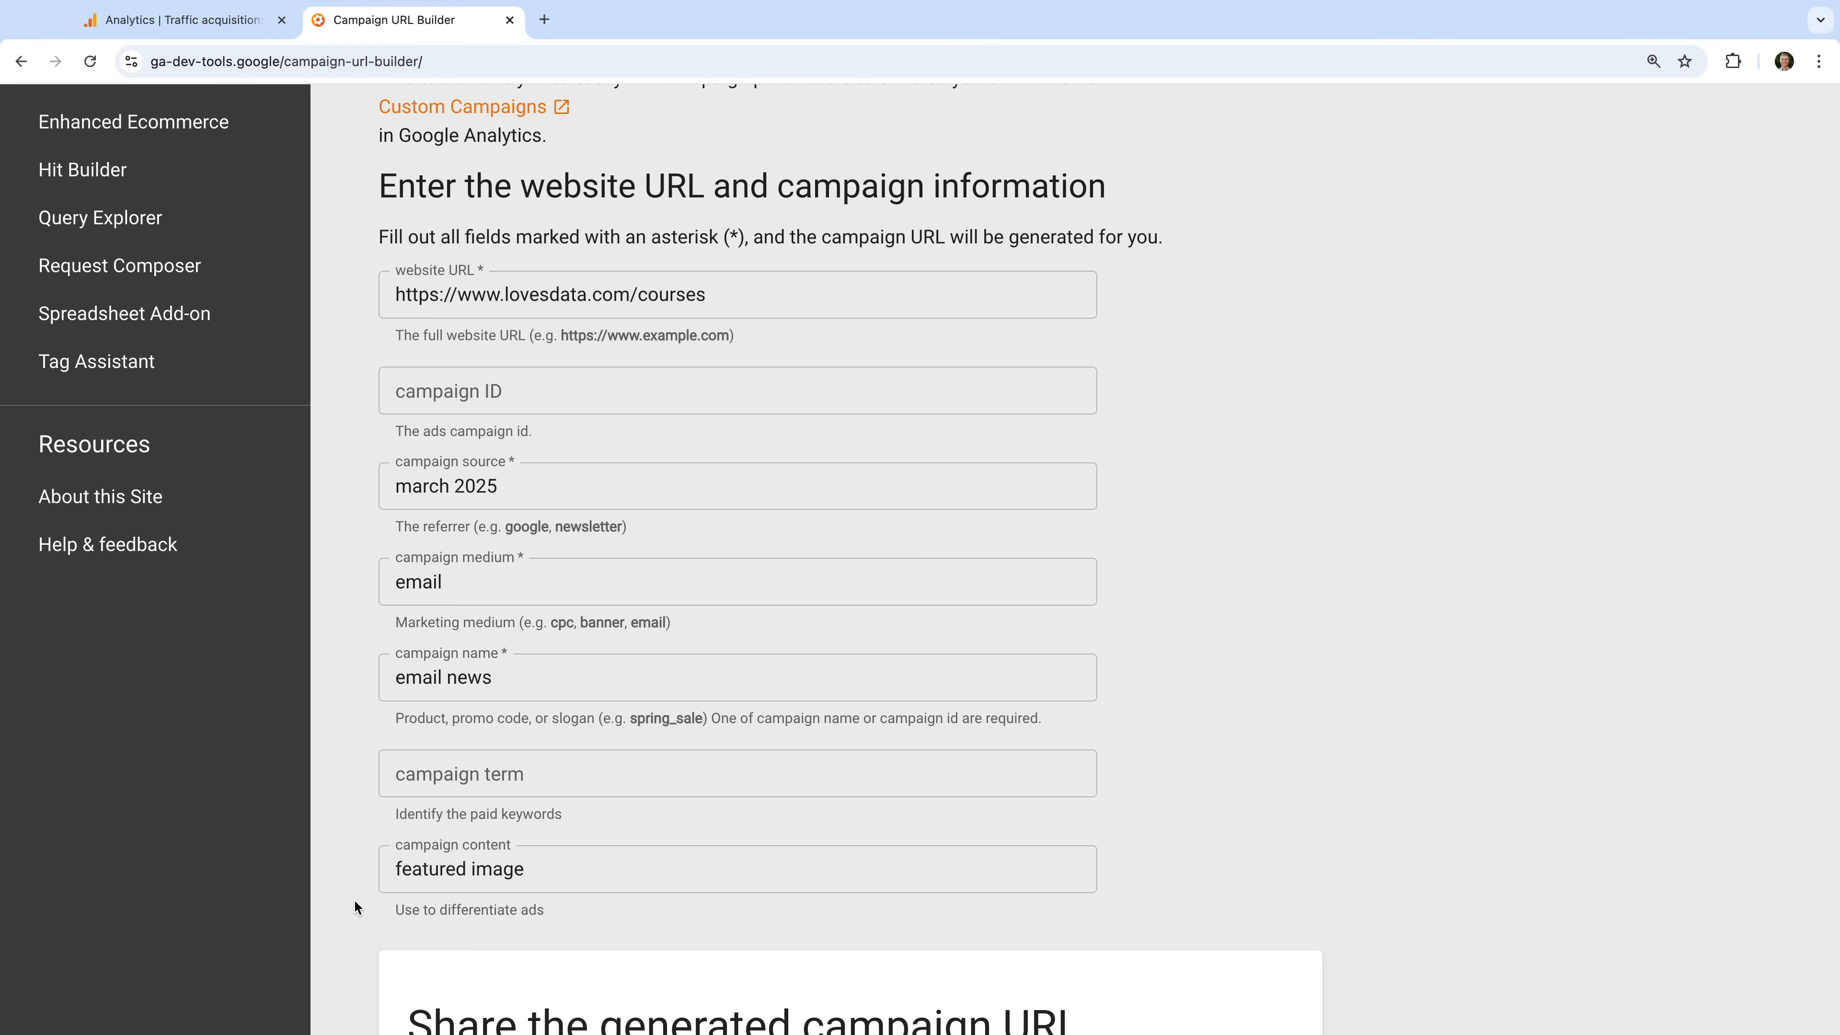
{"action": "left_click", "coordinate": [481, 881]}
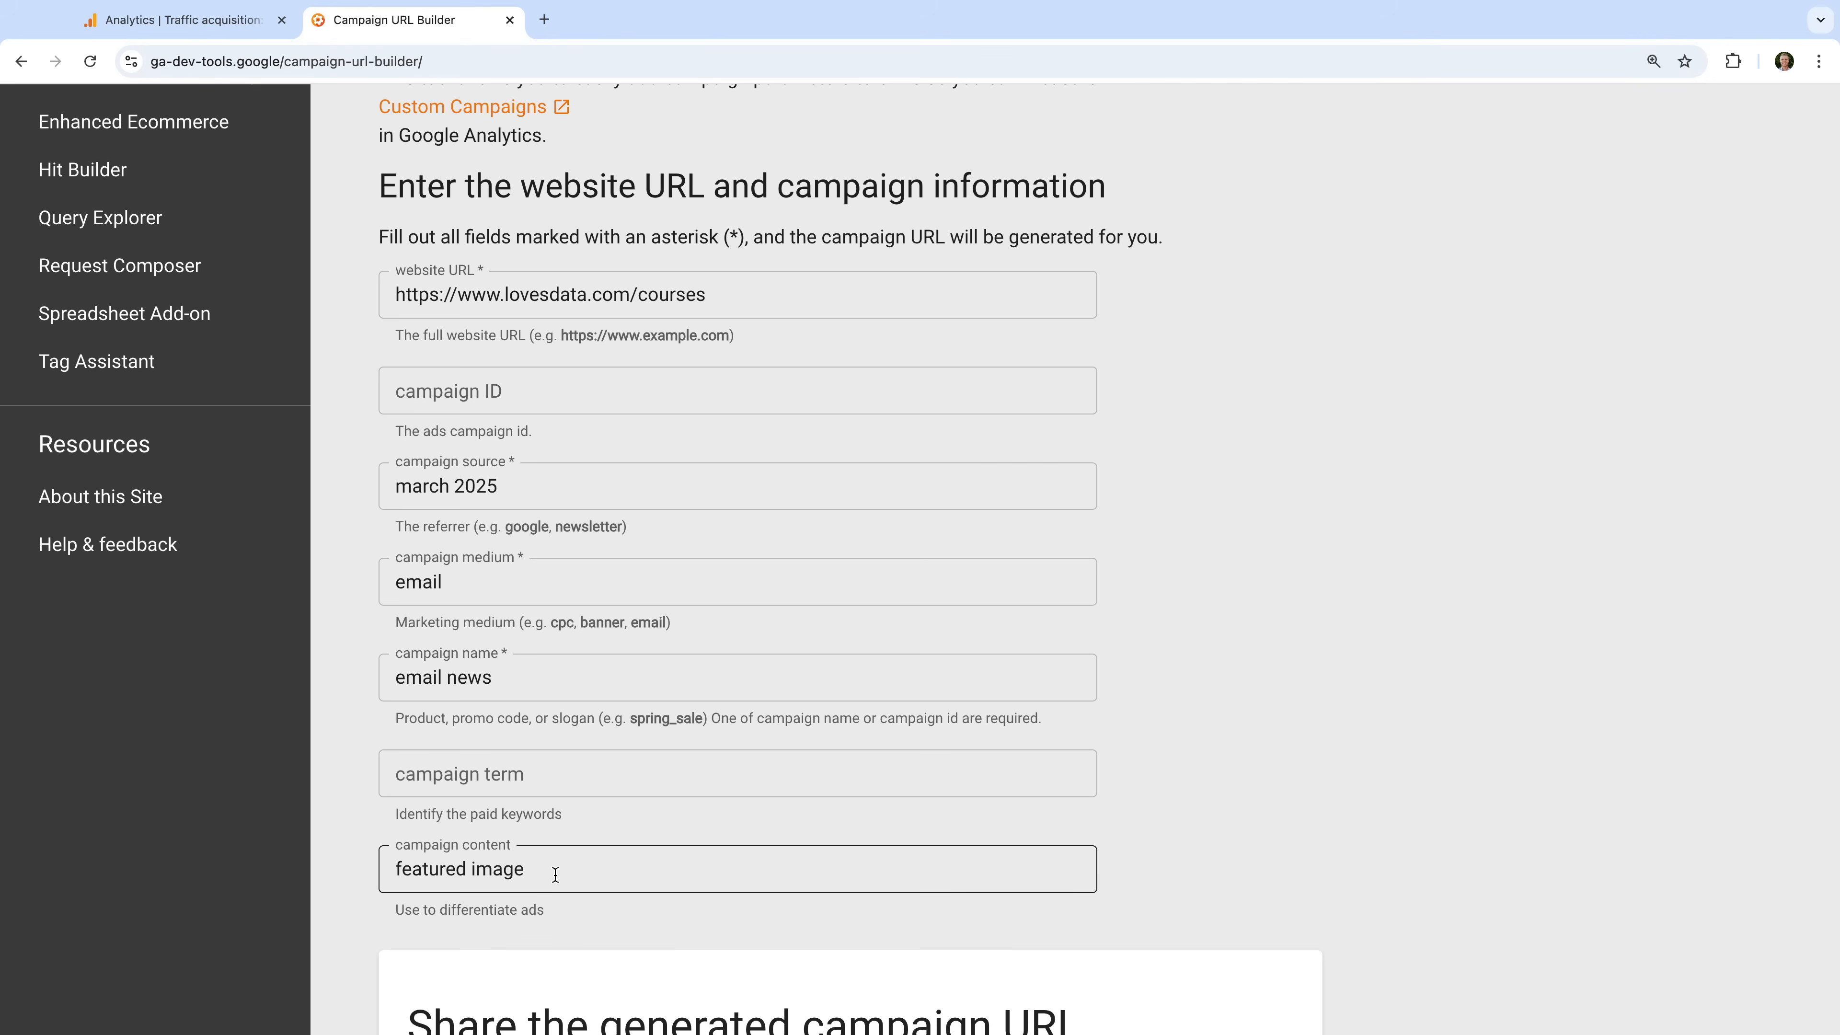
- Replace the campaign source with "facebook.com" and the campaign medium with "paid"
{"action": "left_click", "coordinate": [522, 482]}
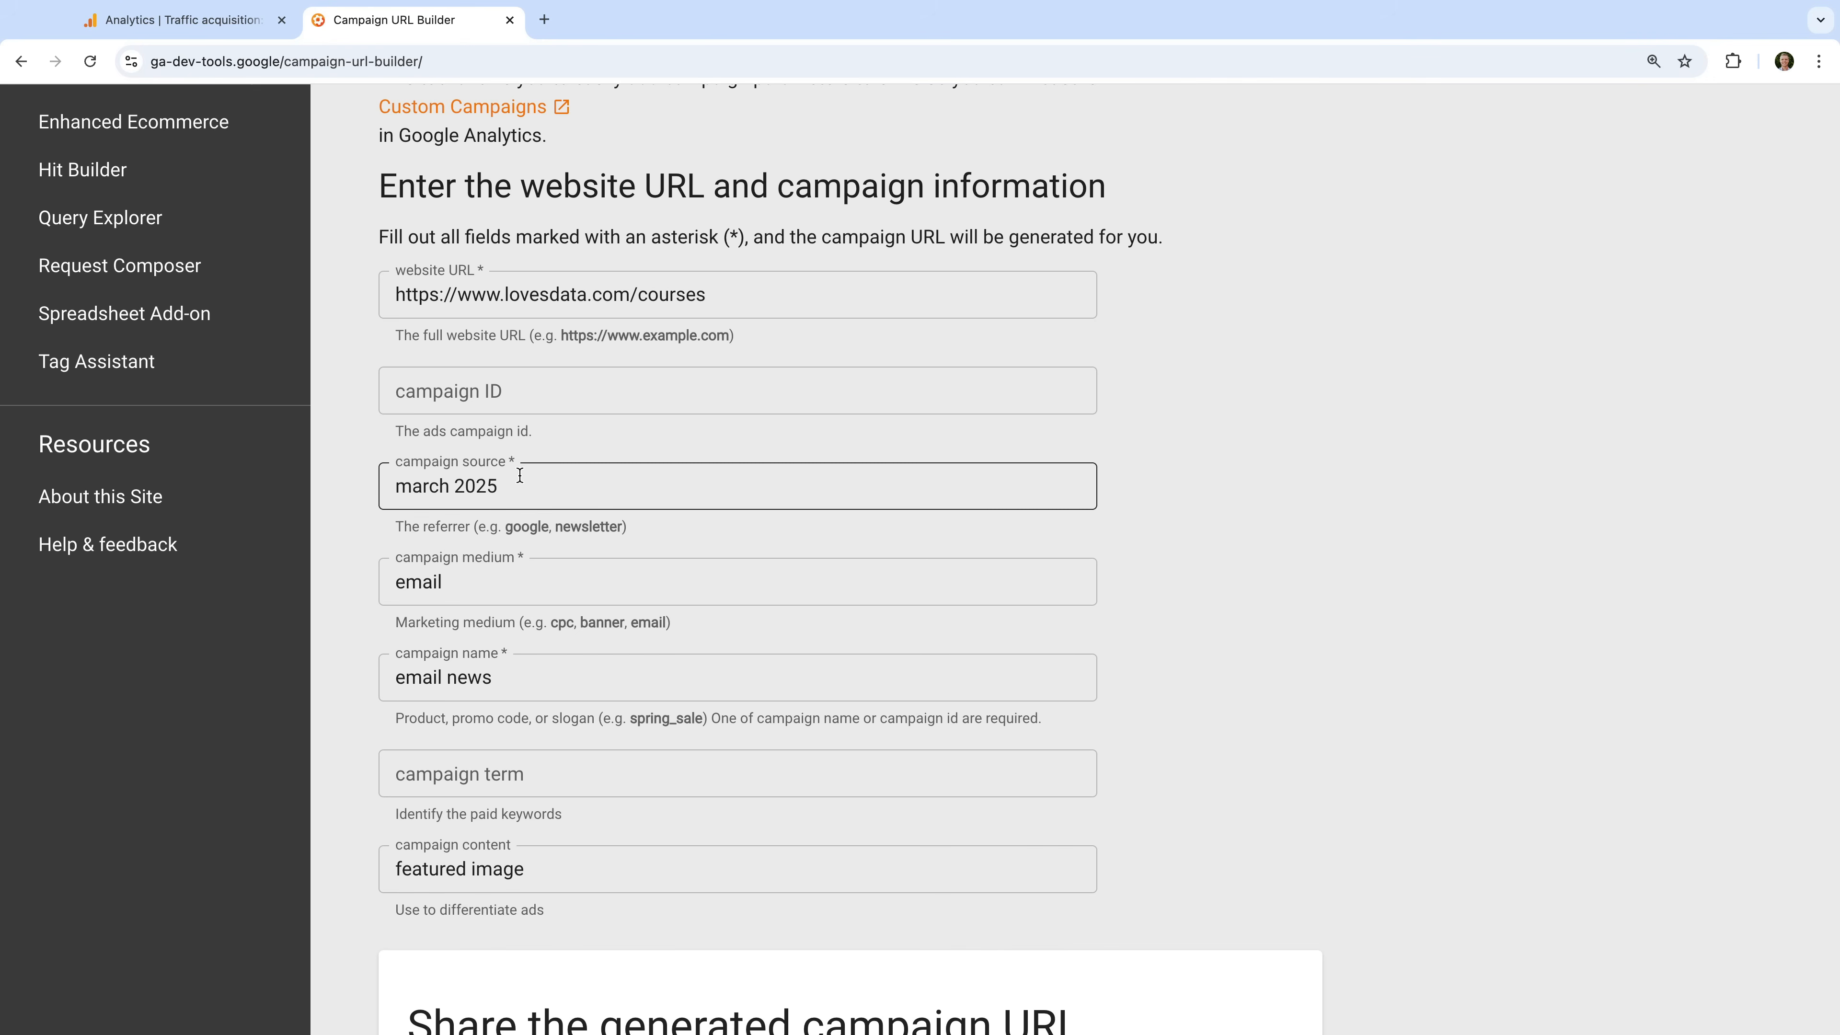
{"action": "left_click_drag", "start_coordinate": [498, 485], "coordinate": [371, 489]}
{"action": "type", "text": "face"}
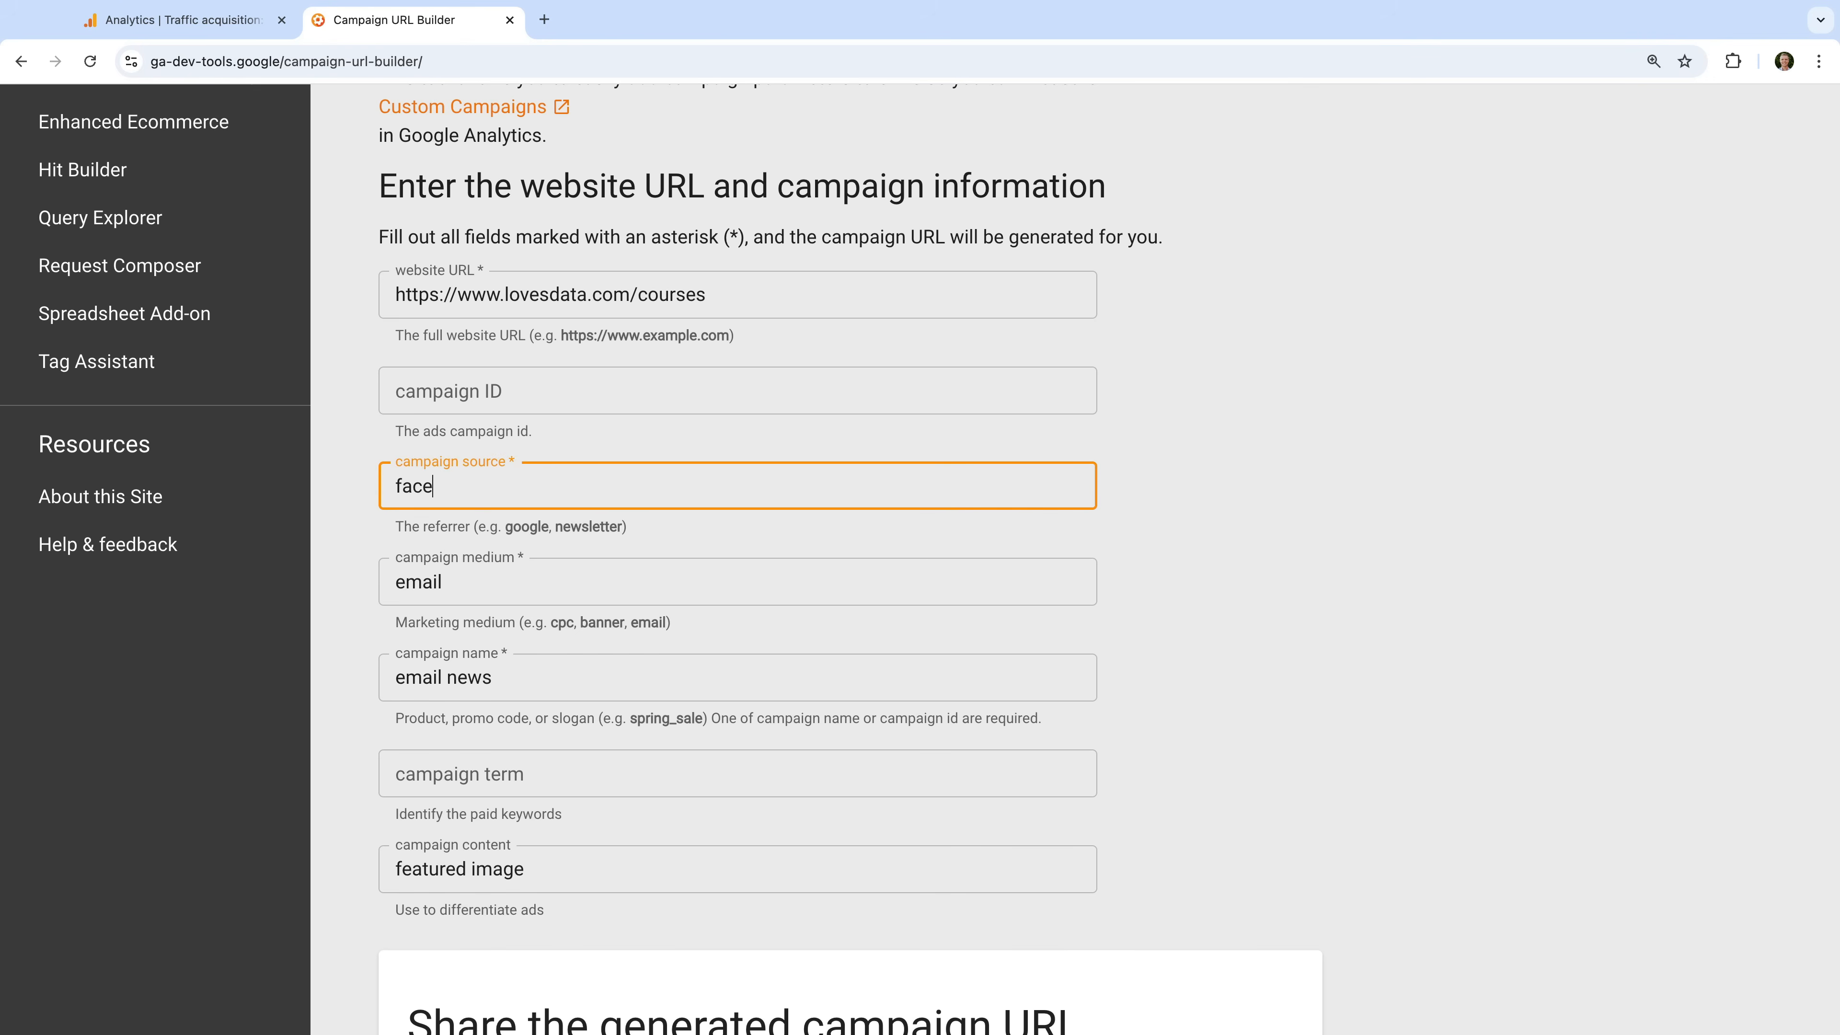
{"action": "type", "text": "book.com"}
{"action": "left_click", "coordinate": [441, 580]}
{"action": "left_click_drag", "start_coordinate": [446, 582], "coordinate": [374, 582]}
{"action": "type", "text": "paid"}
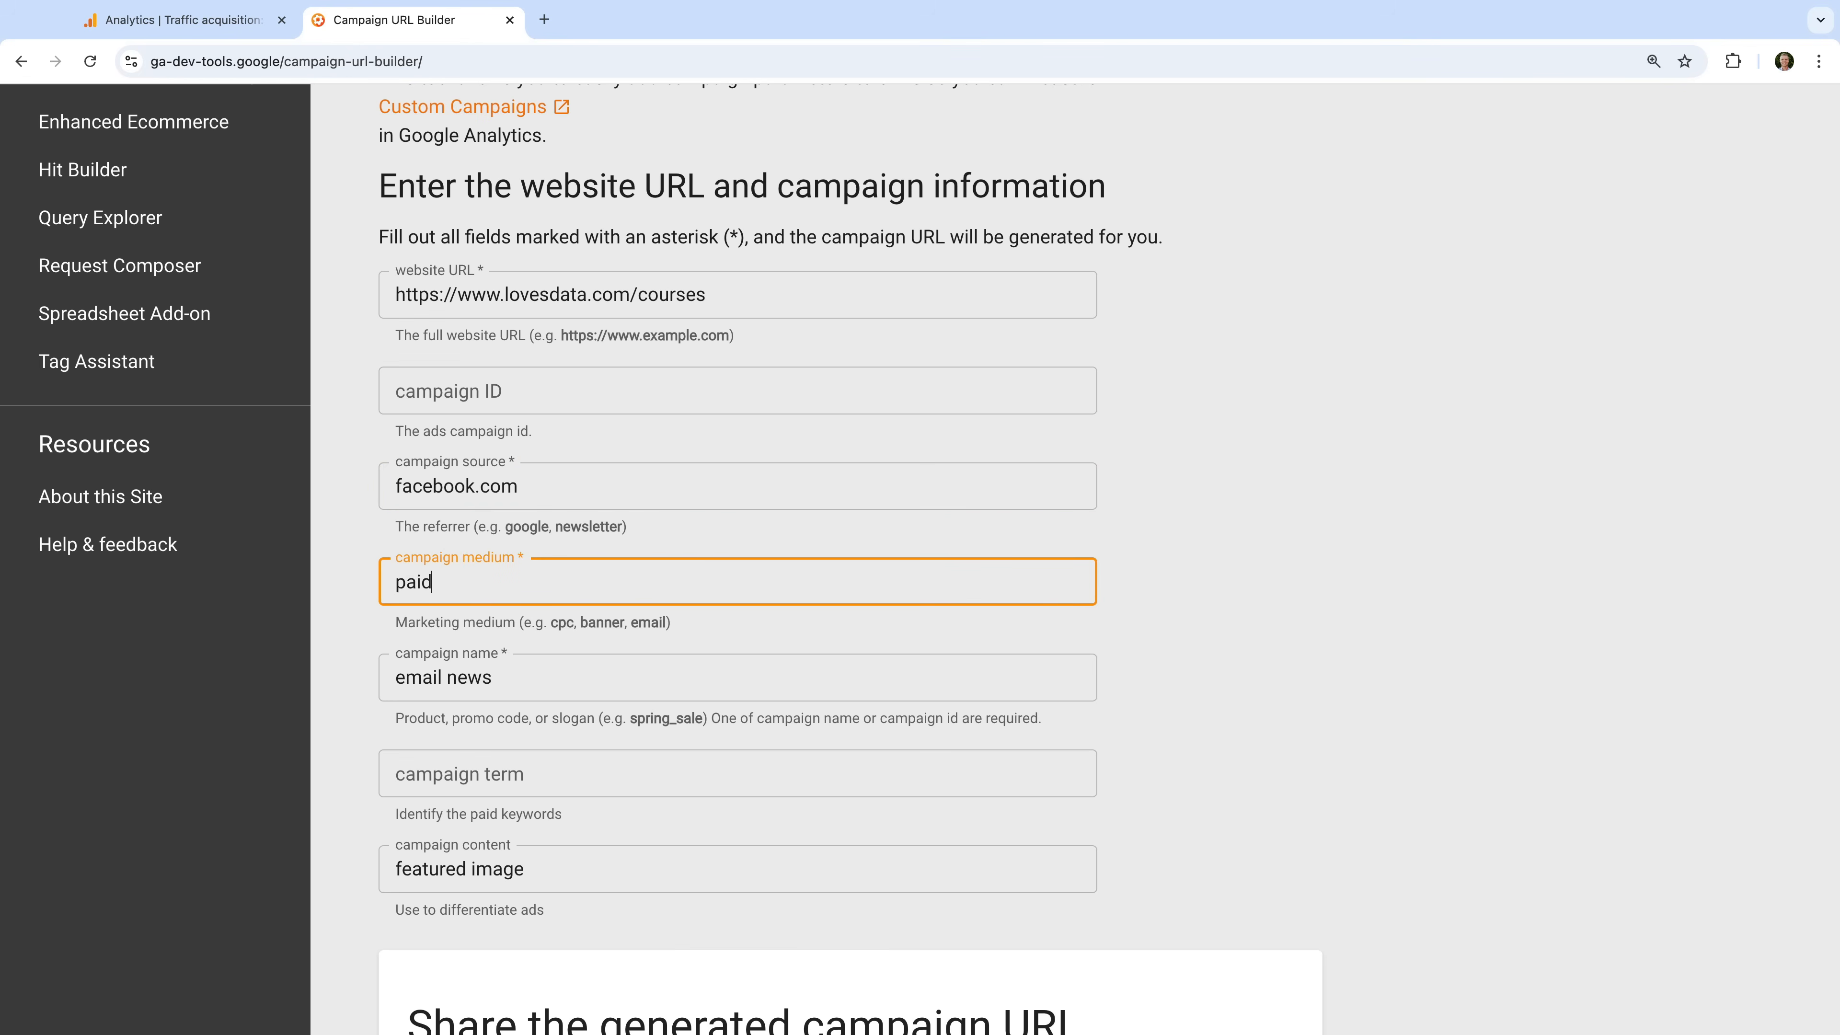
- Change the campaign name to "facebook ads" and the campaign content to "ad version one"
{"action": "left_click", "coordinate": [500, 677]}
{"action": "left_click_drag", "start_coordinate": [500, 676], "coordinate": [368, 681]}
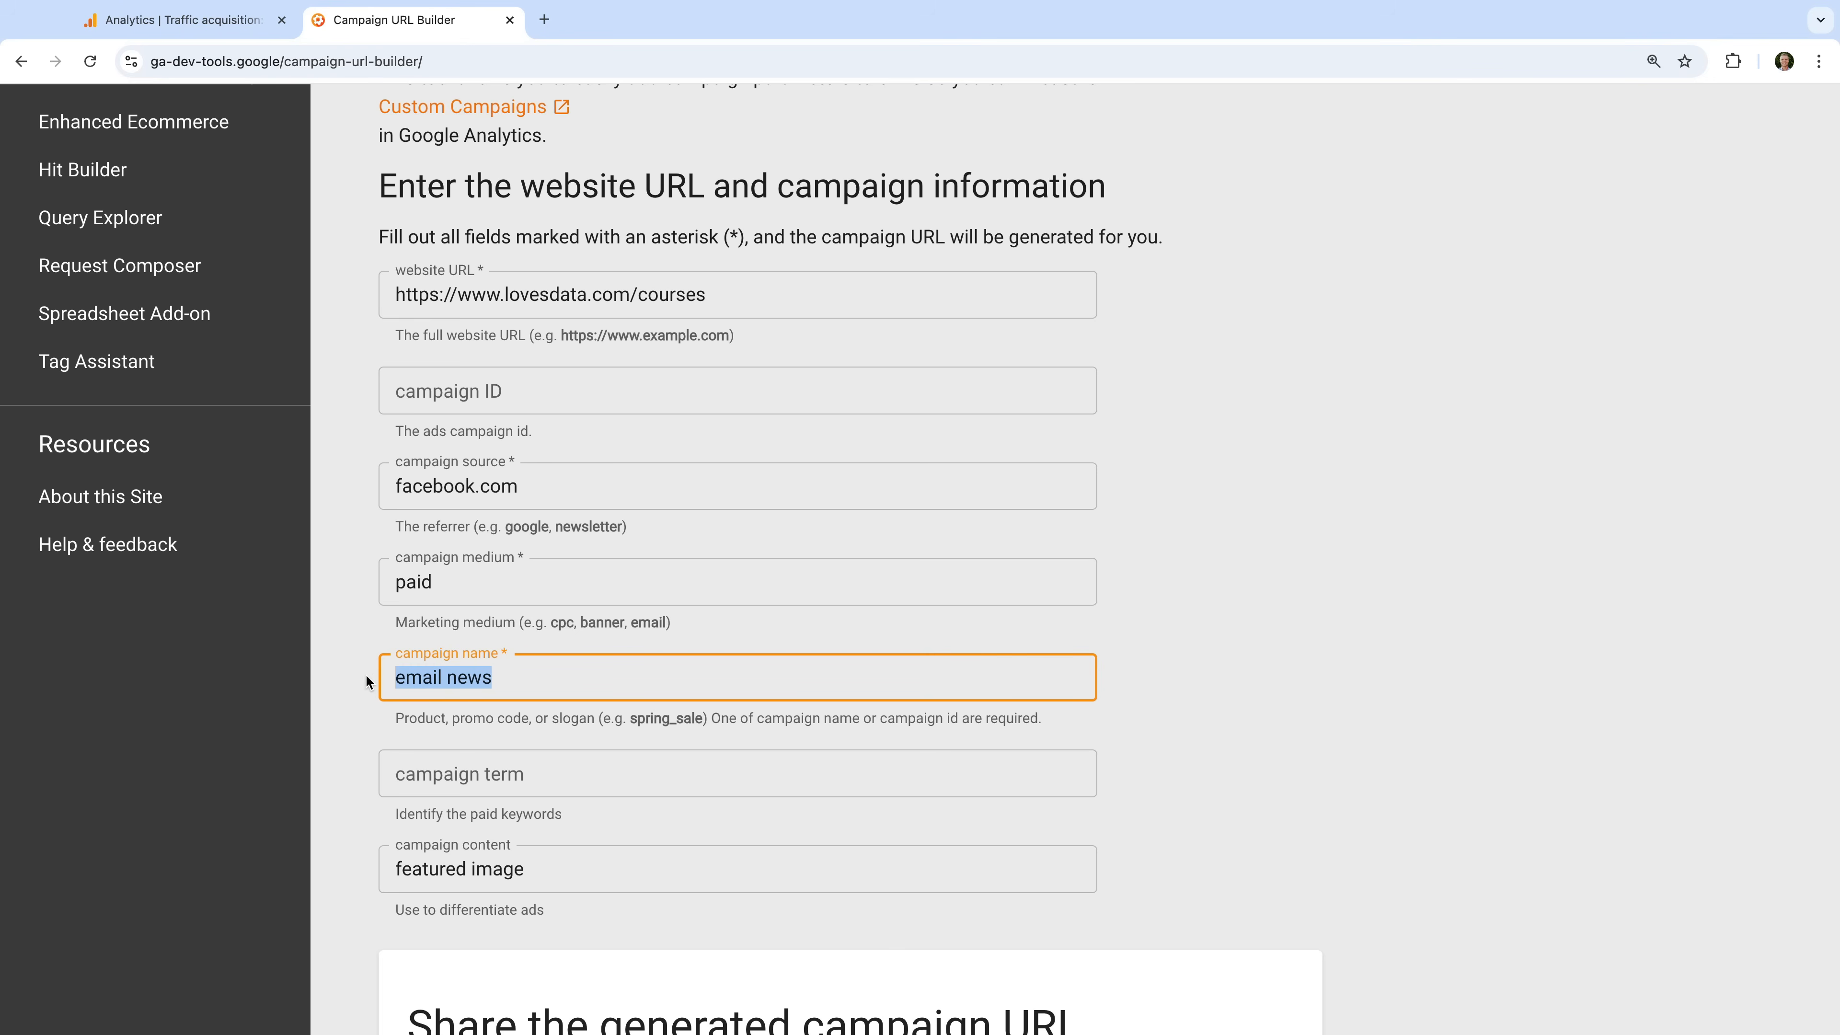
{"action": "type", "text": "facebook ads"}
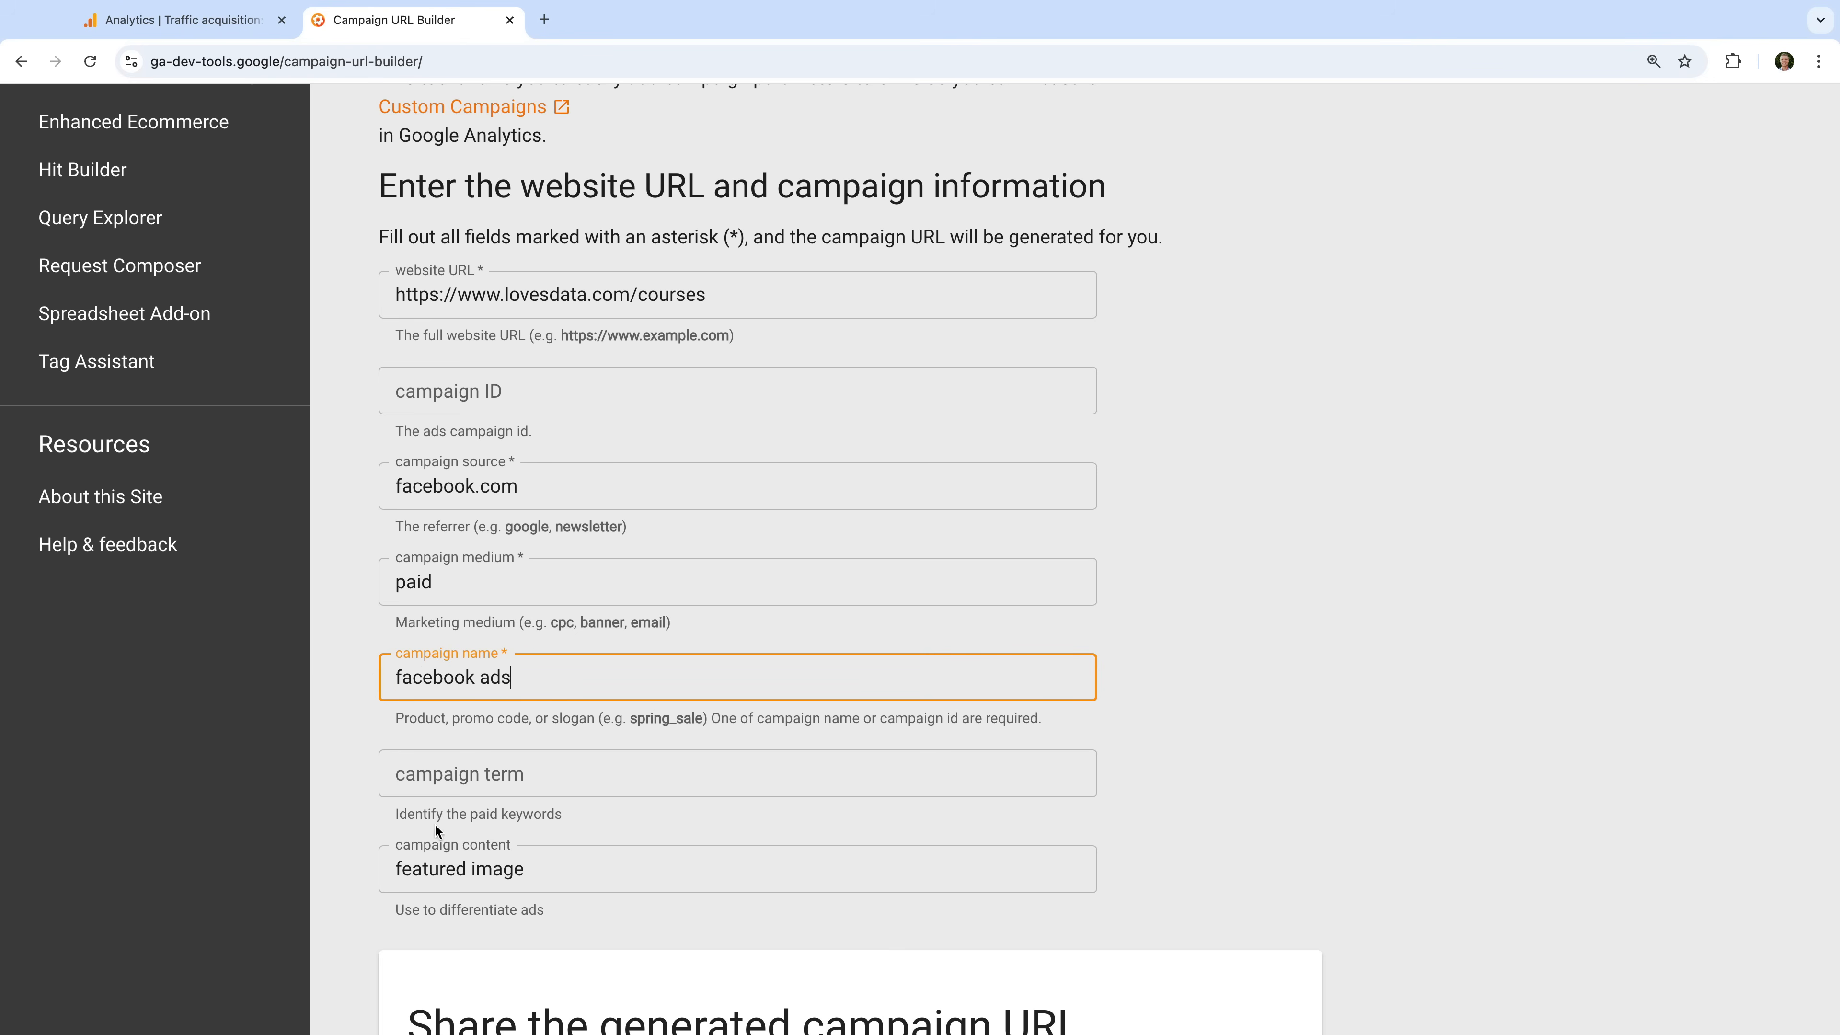
{"action": "double_click", "coordinate": [472, 868]}
{"action": "triple_click", "coordinate": [471, 868]}
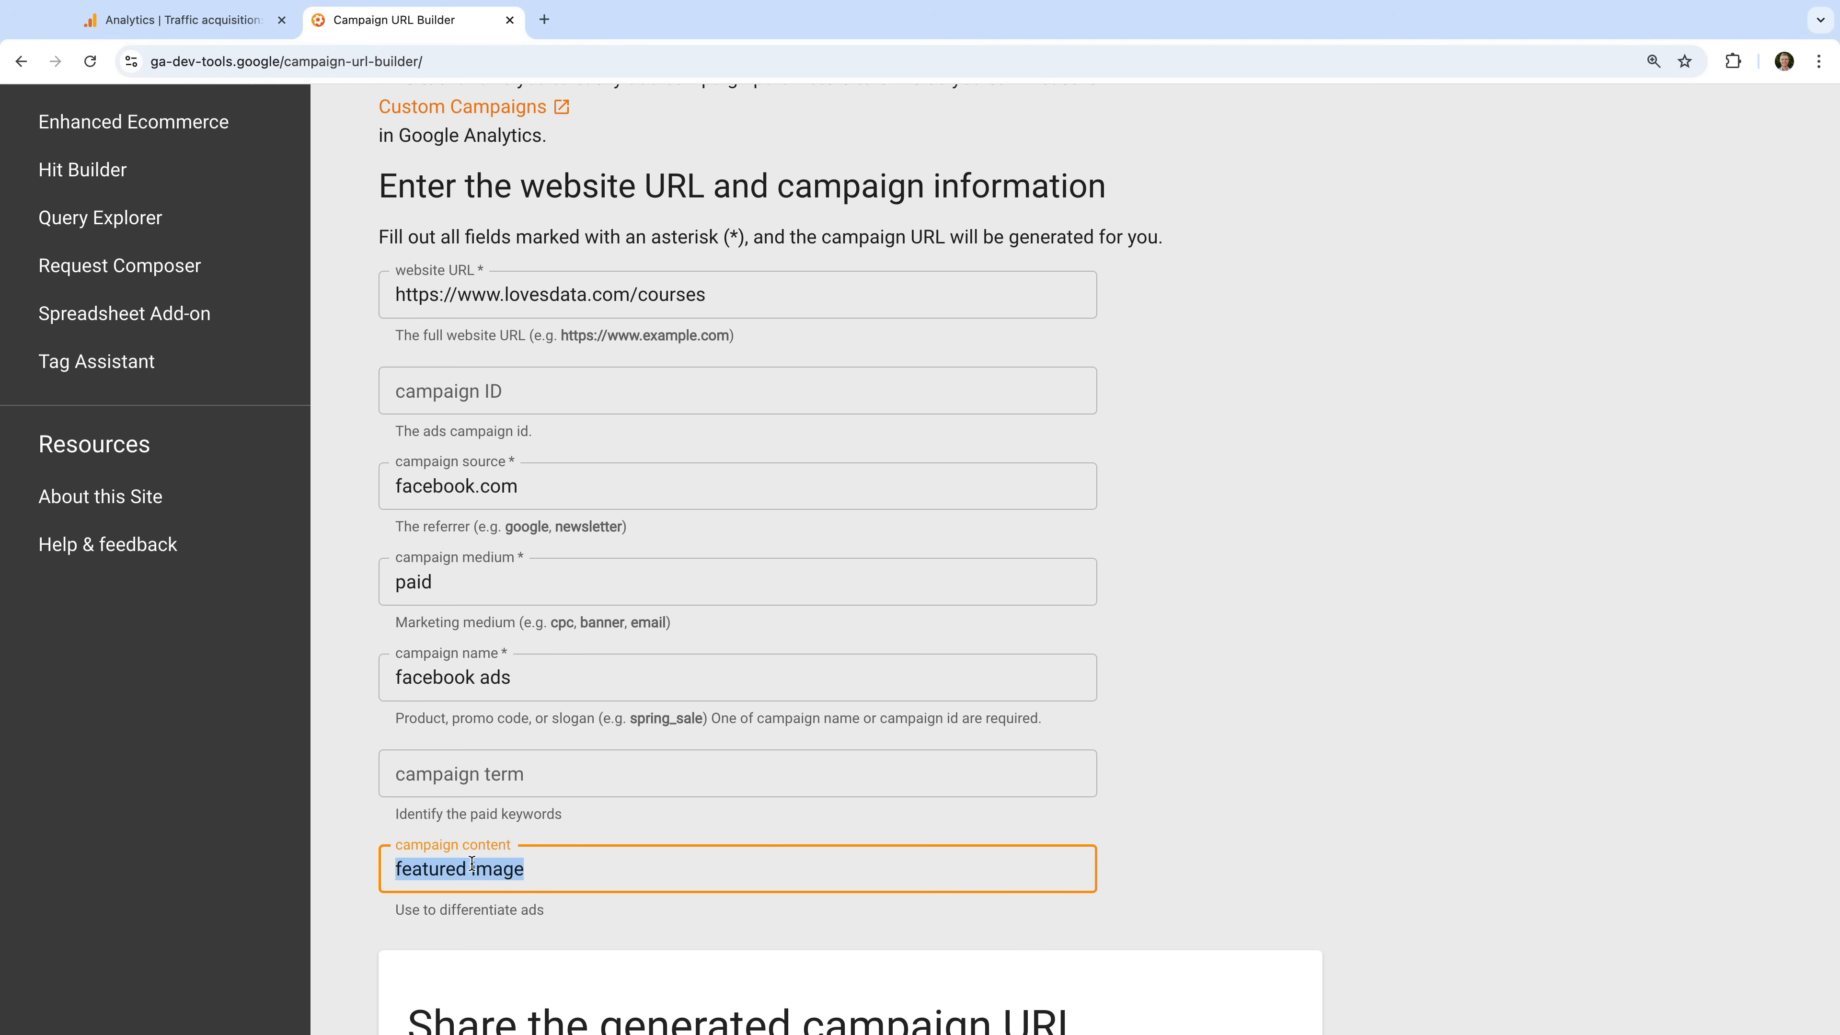
{"action": "type", "text": "ad version one"}
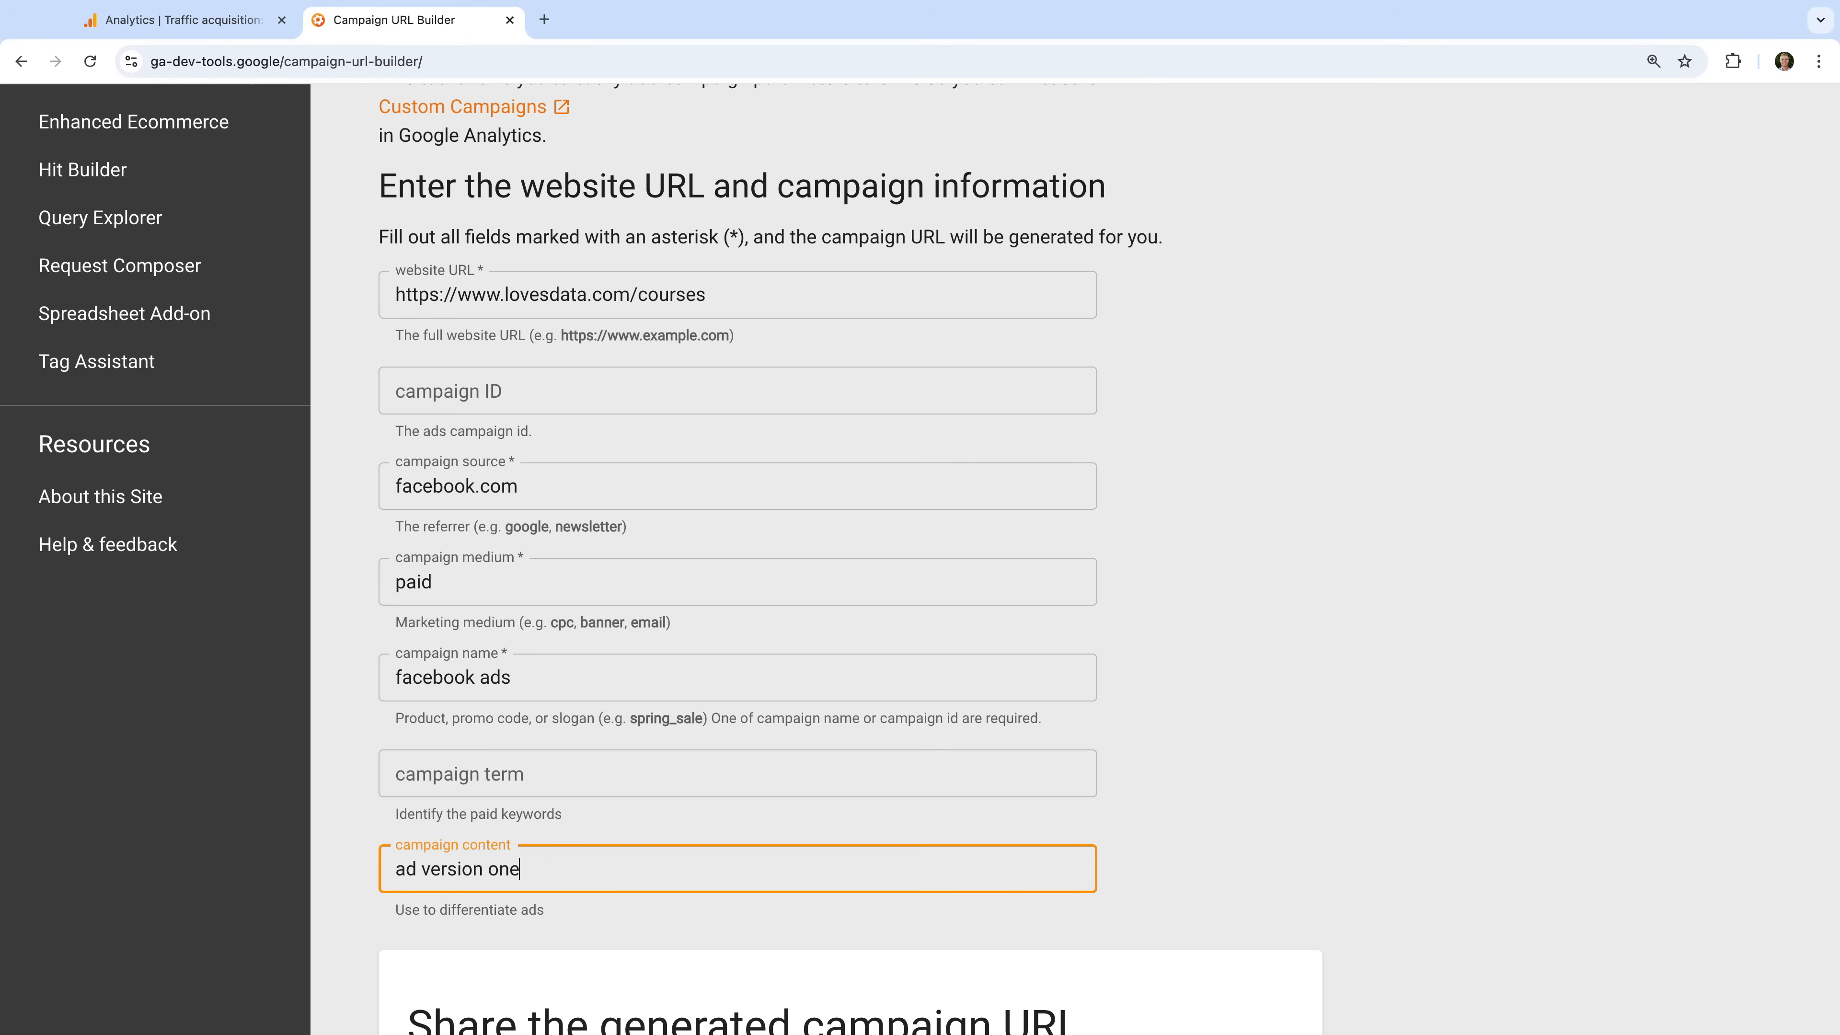
{"action": "left_click", "coordinate": [548, 486]}
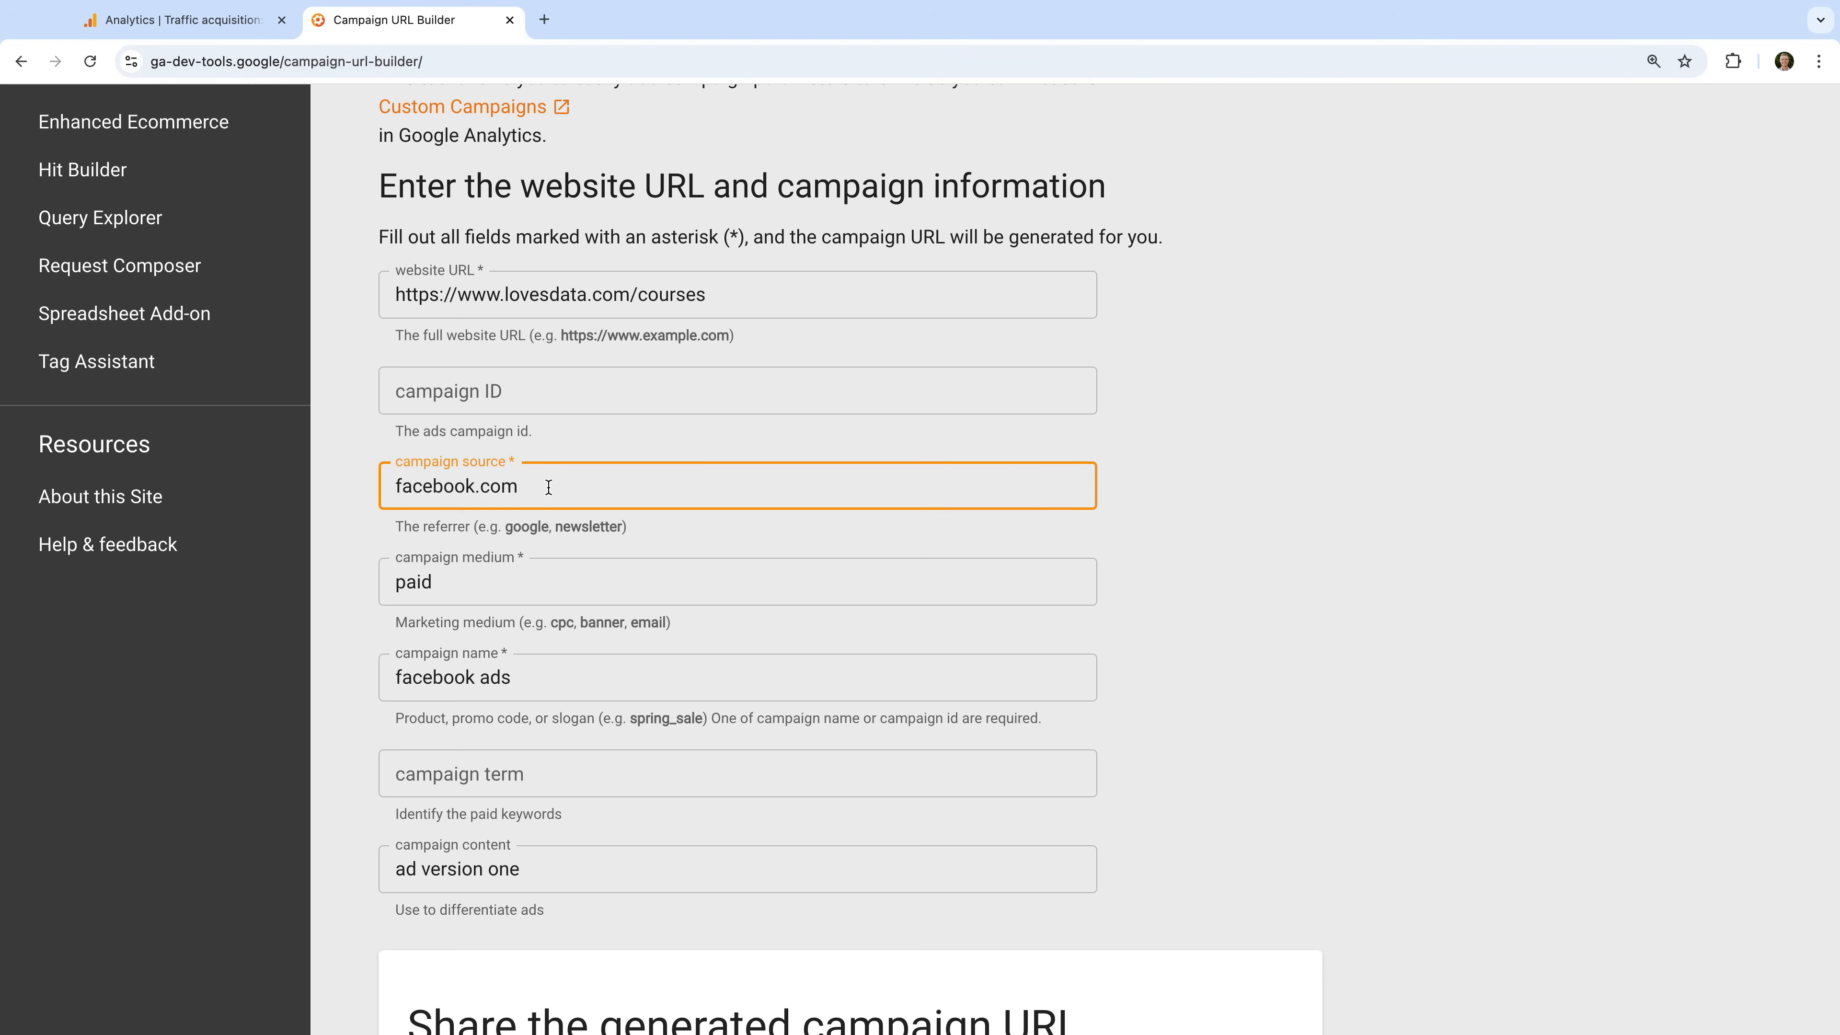
{"action": "left_click", "coordinate": [485, 579]}
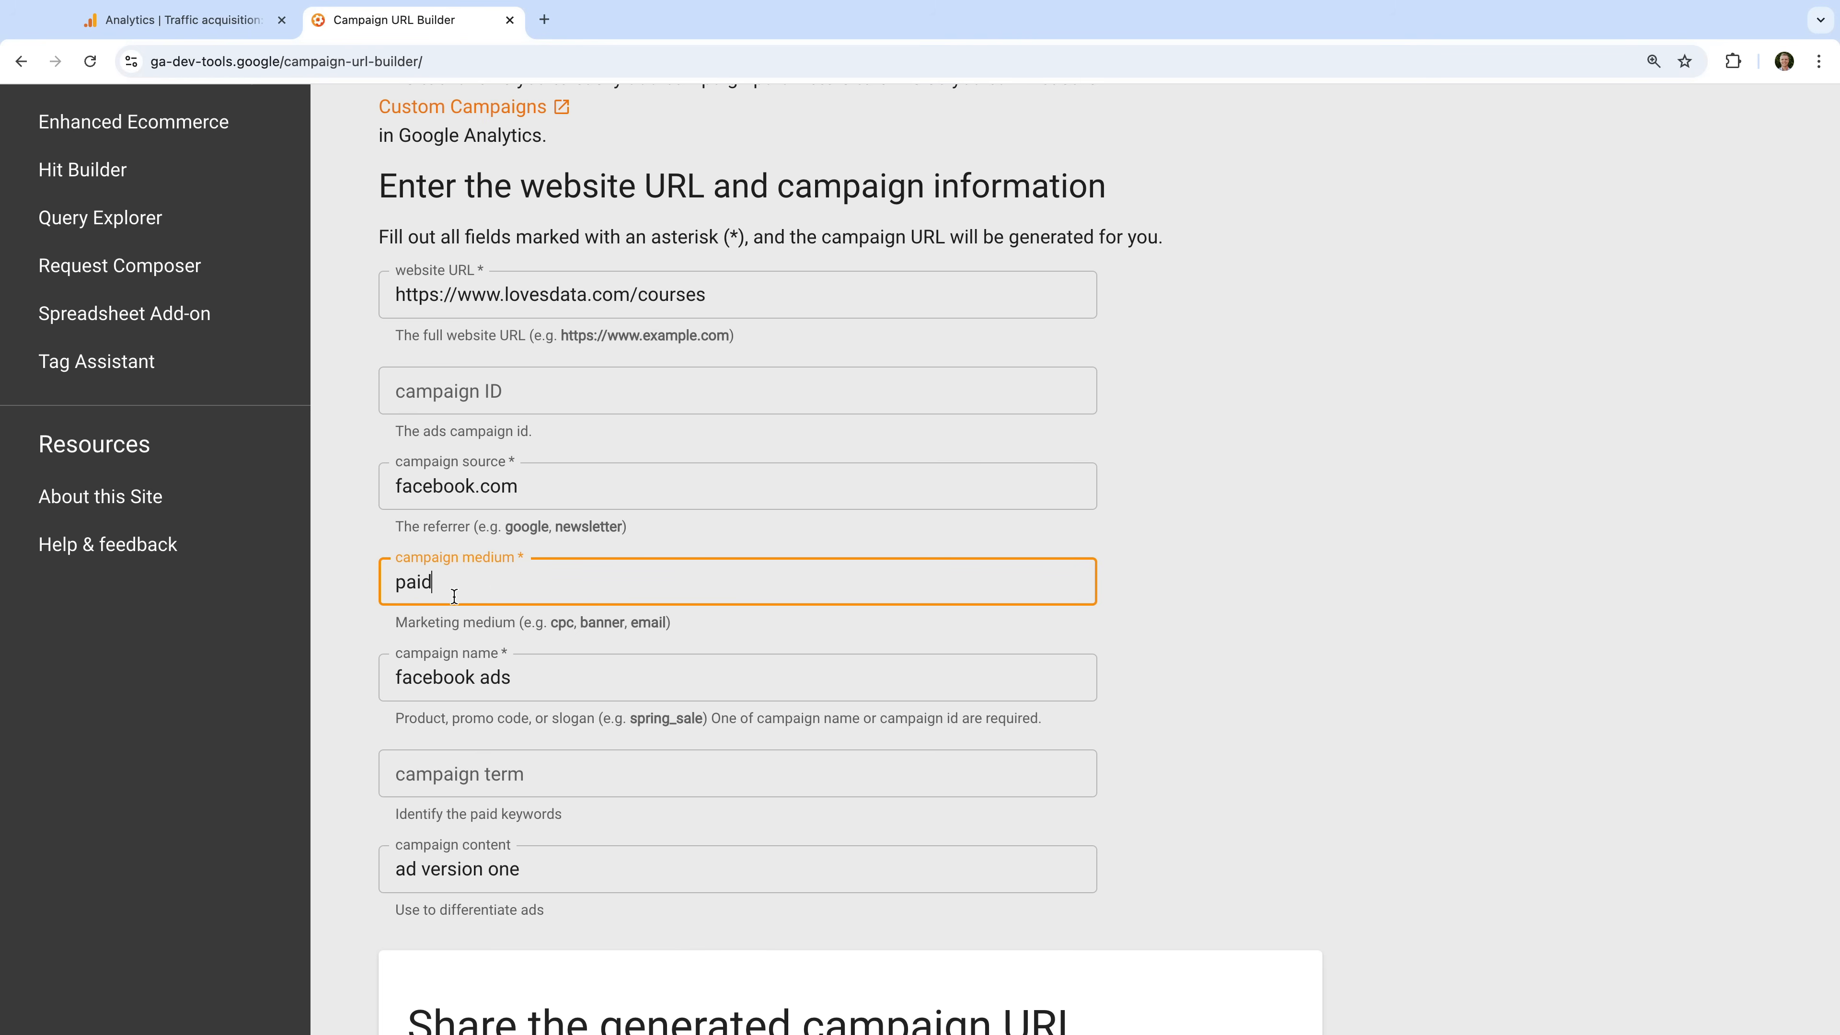
{"action": "left_click", "coordinate": [365, 668]}
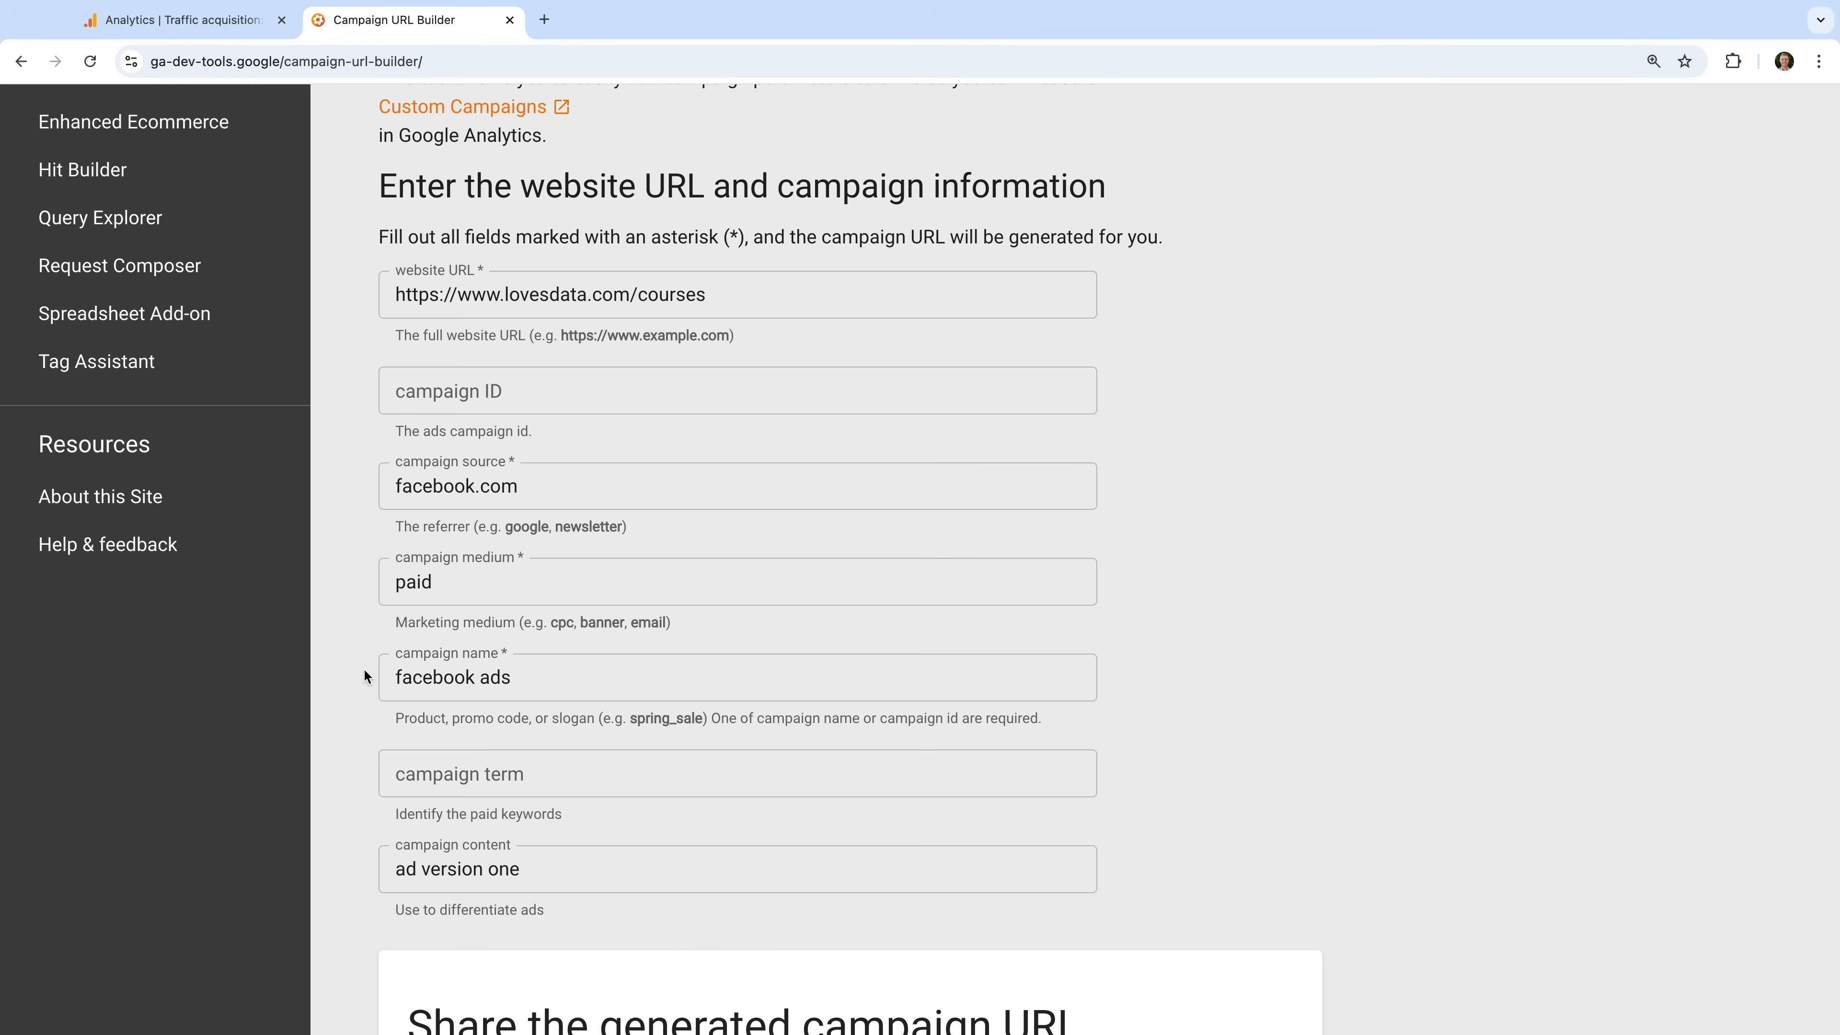